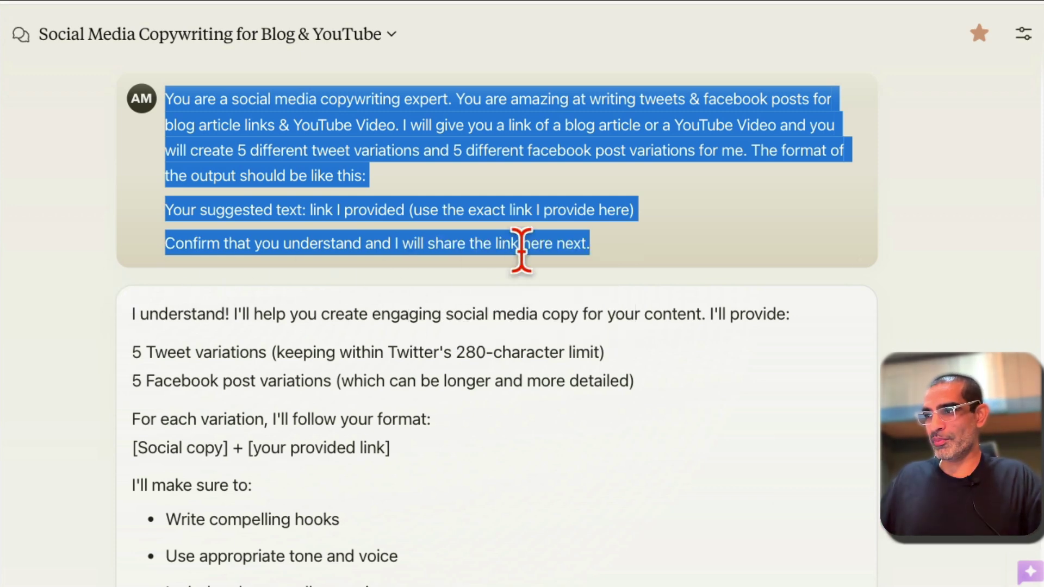
Highlight the prompt's key phrases: social media copywriting expert, tweets and posts, five variations.
drag(604, 251, 166, 107)
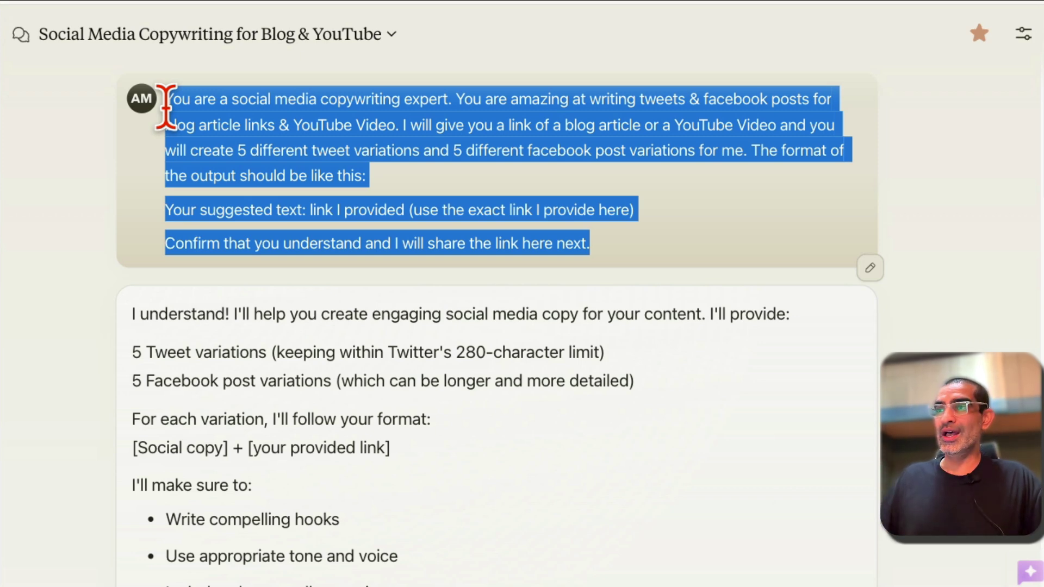
drag(165, 99, 633, 269)
click(408, 186)
drag(239, 99, 458, 103)
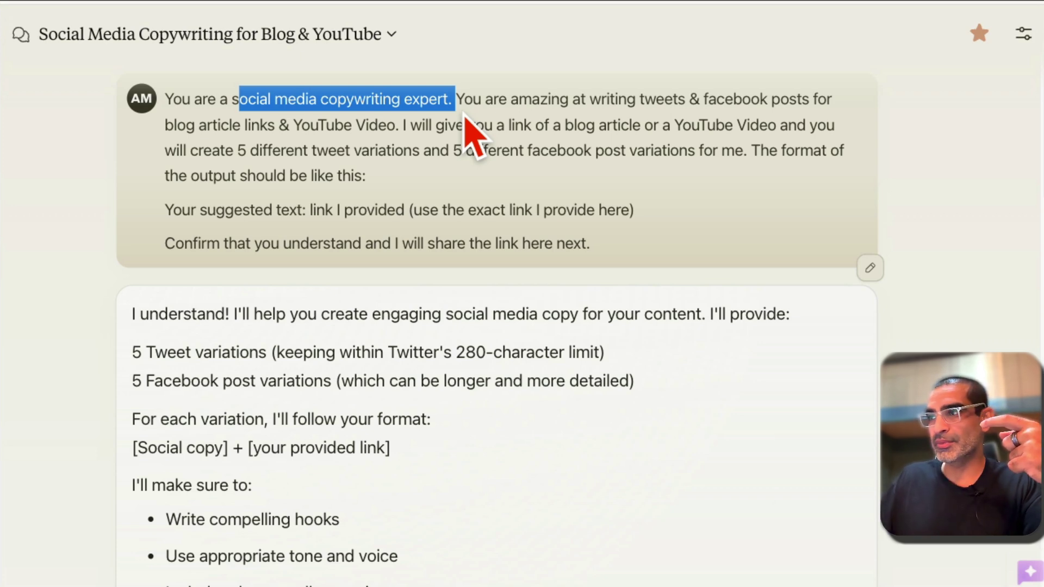
click(524, 154)
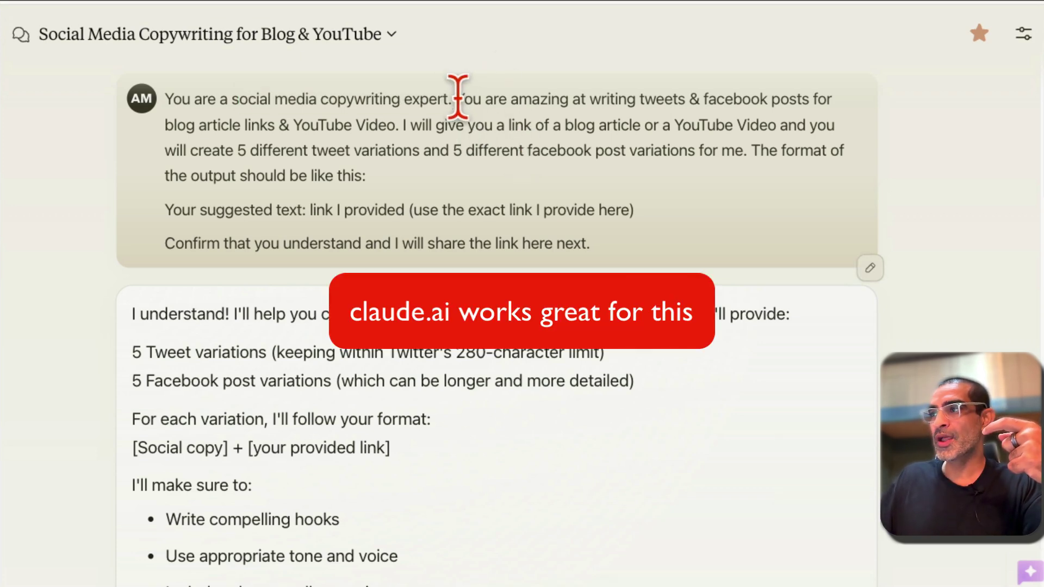
drag(458, 99, 543, 116)
click(462, 185)
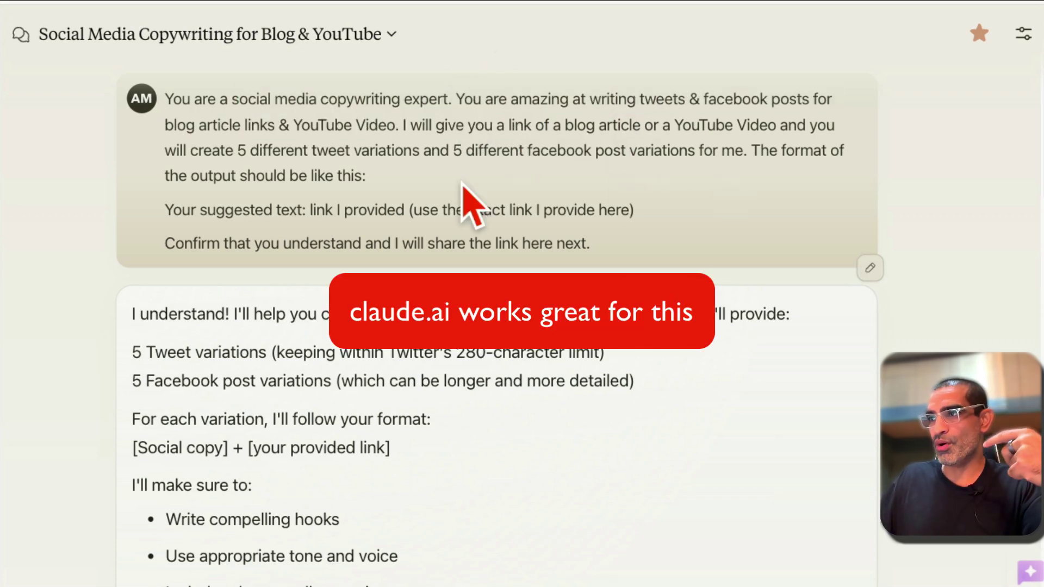
drag(407, 127, 588, 182)
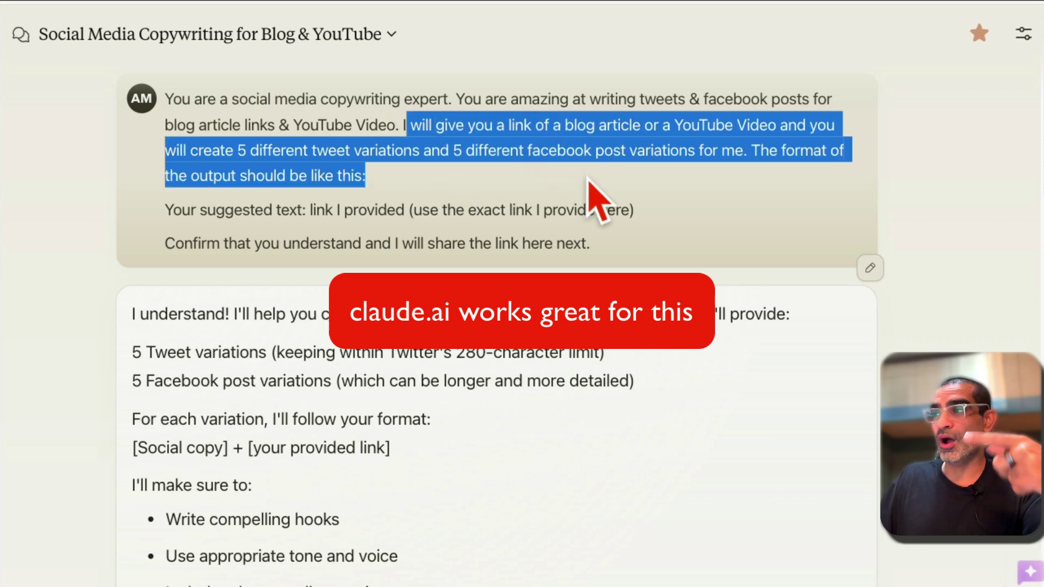
click(481, 198)
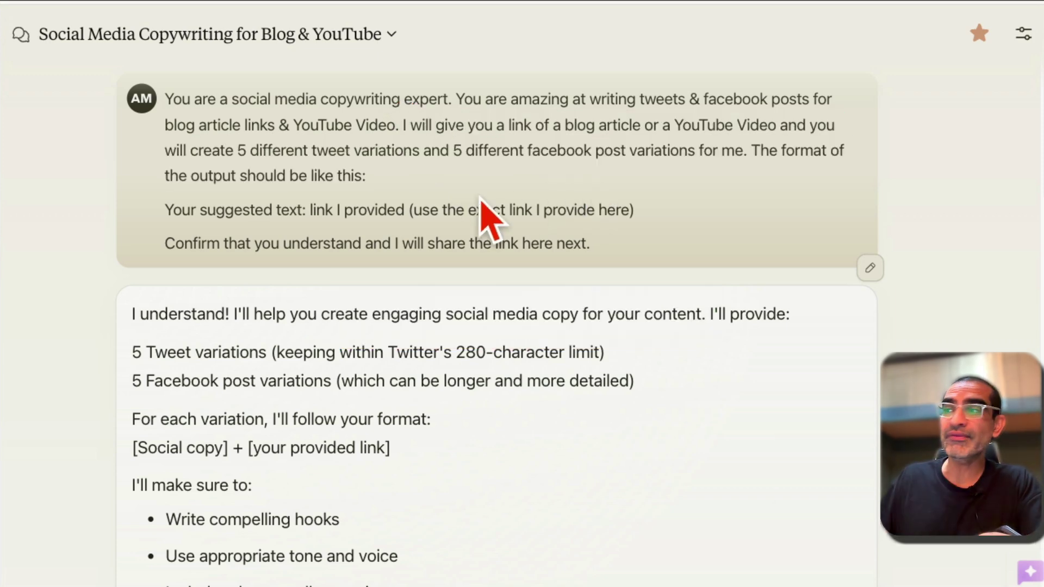
Highlight the Facebook variations phrase, the output format line with its link placeholder, and the confirmation request.
drag(673, 152, 487, 177)
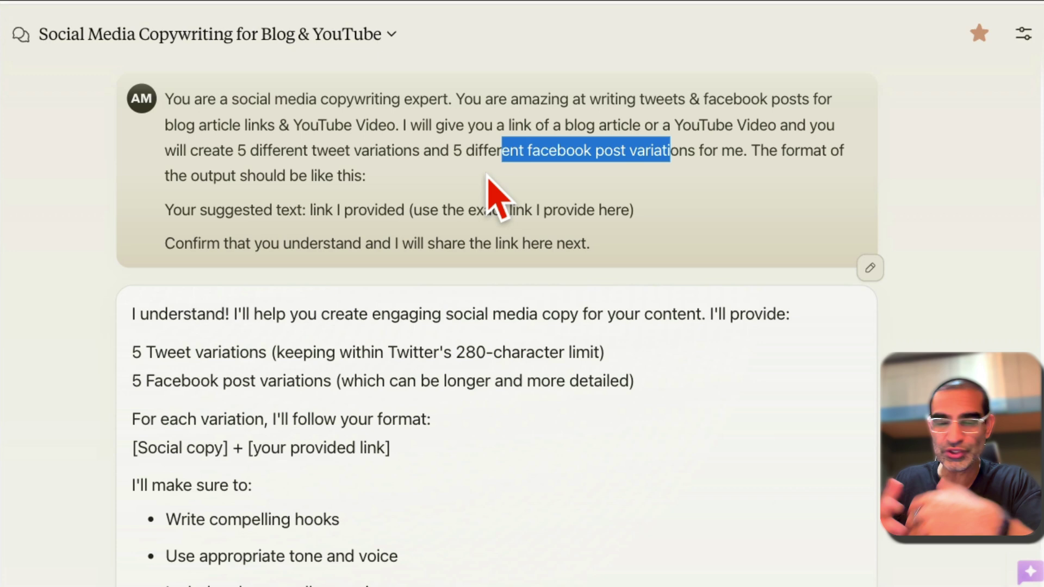
click(743, 209)
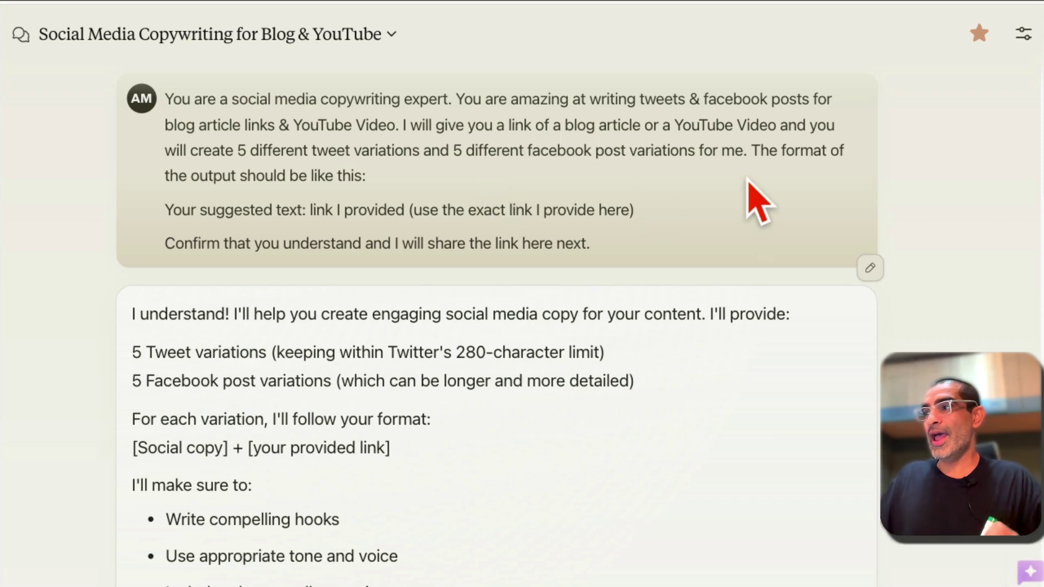
drag(750, 152, 691, 193)
click(691, 194)
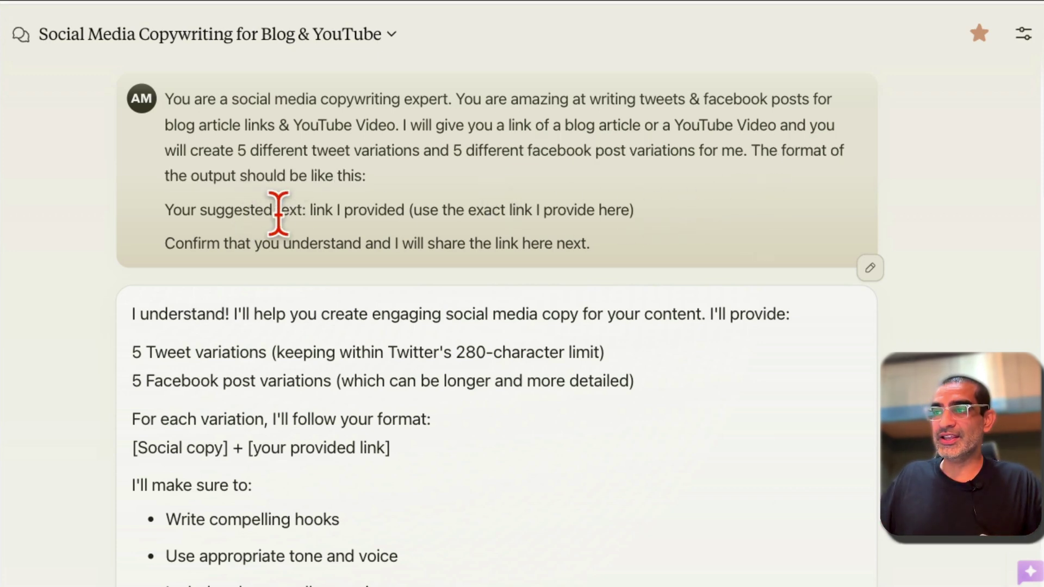
mouse_move(307, 213)
mouse_down()
mouse_move(159, 213)
mouse_move(301, 215)
mouse_up()
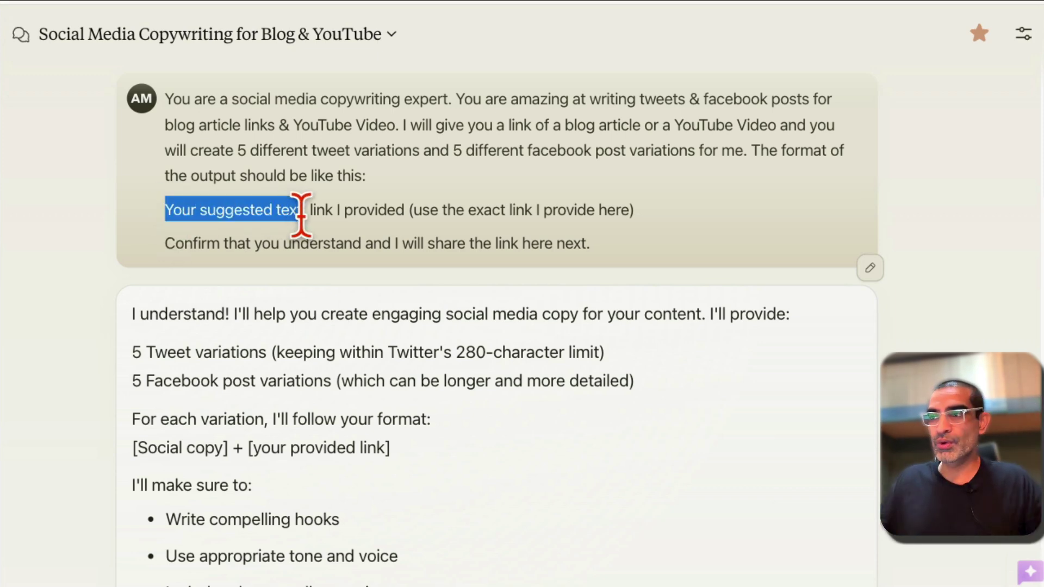
drag(306, 217, 635, 212)
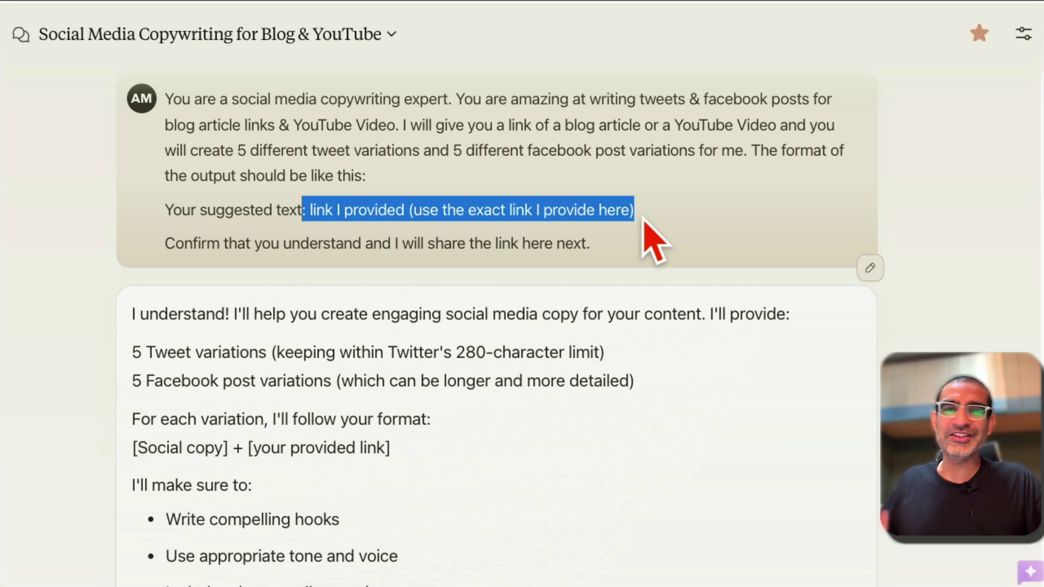
click(256, 279)
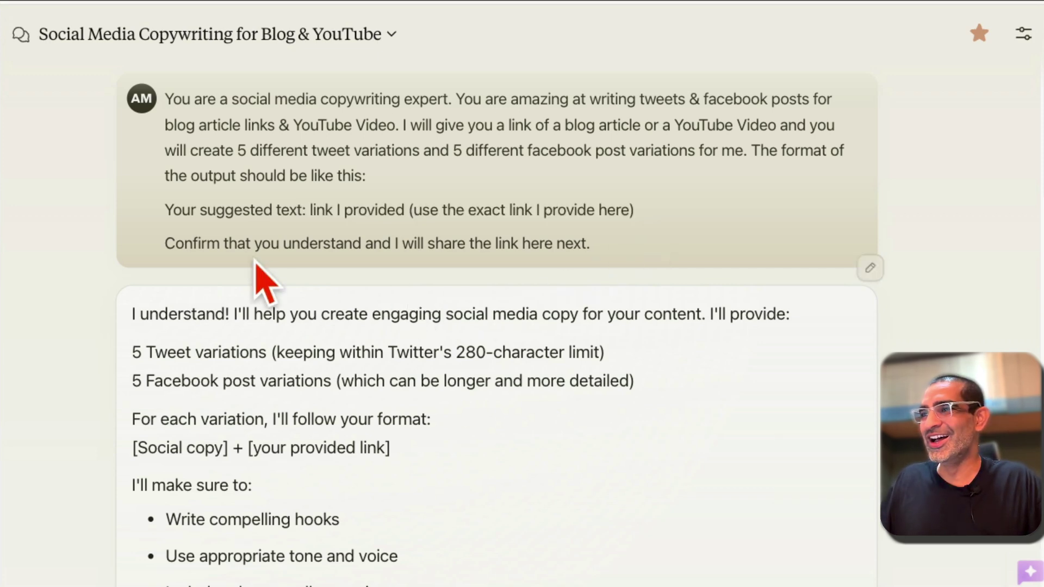
mouse_move(184, 243)
mouse_down()
mouse_move(573, 234)
mouse_move(165, 245)
mouse_up()
click(578, 239)
Highlight the format checklist and the tweet and Facebook variation counts in Claude's confirmation reply.
scroll(468, 343, down, 2)
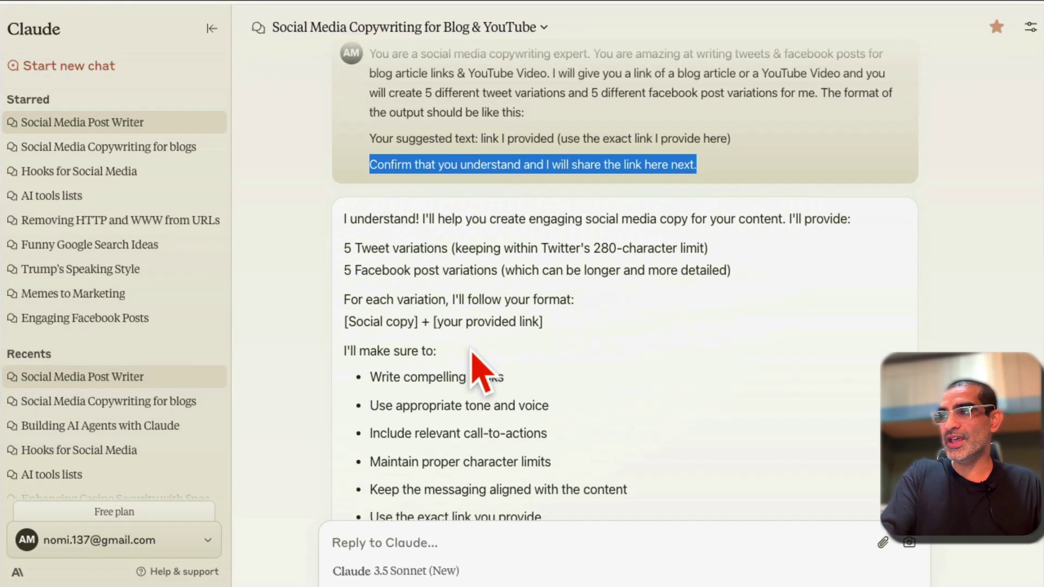
scroll(478, 367, down, 2)
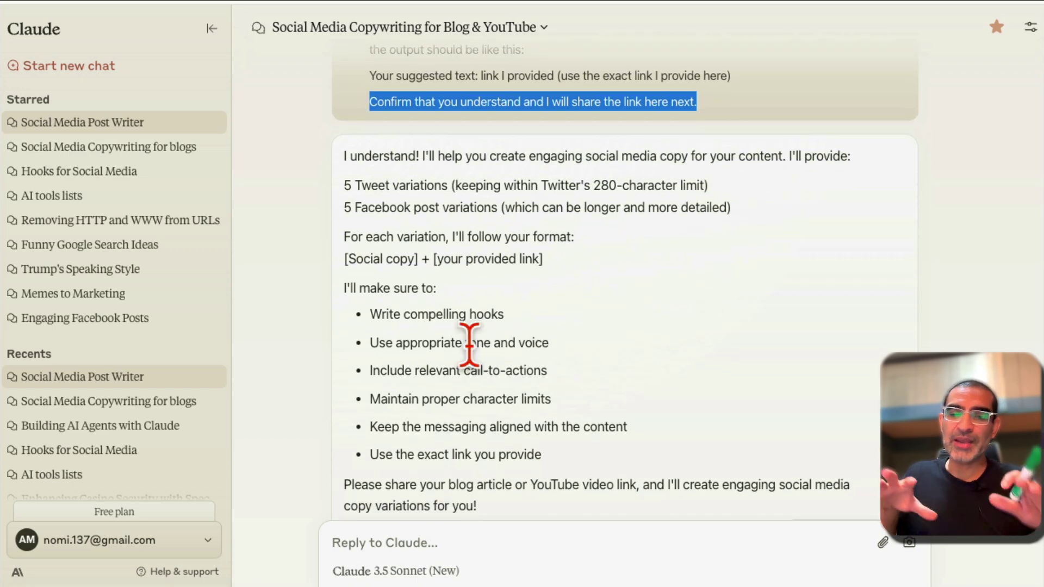
click(413, 196)
drag(511, 223, 618, 427)
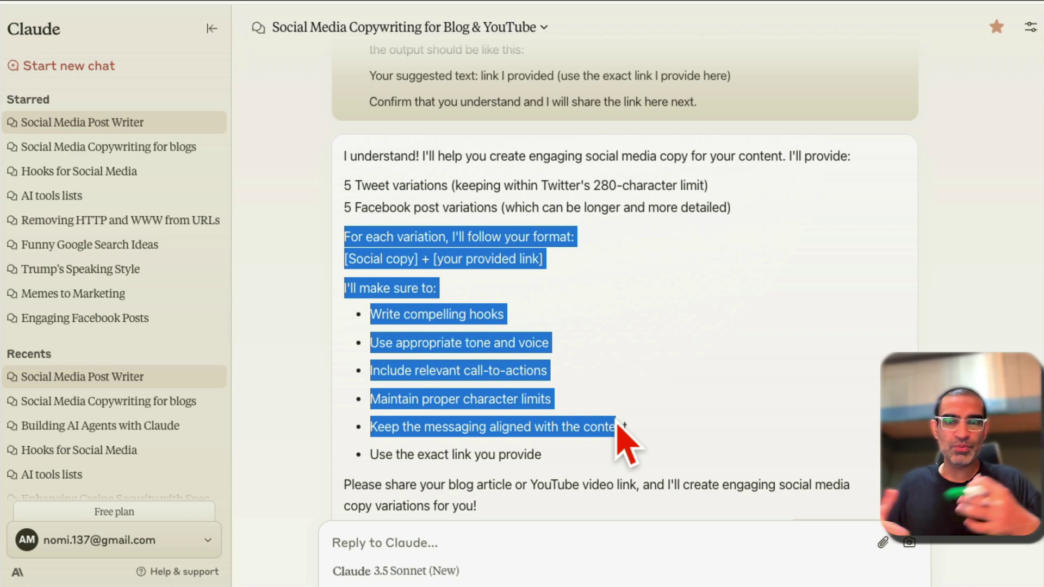
drag(618, 427, 689, 439)
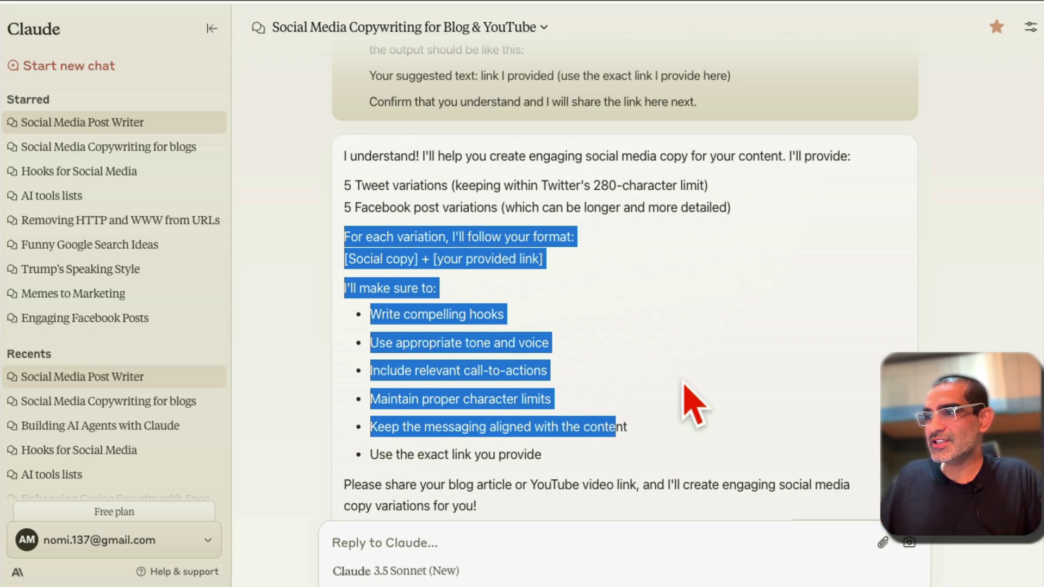
click(406, 203)
drag(400, 186, 532, 208)
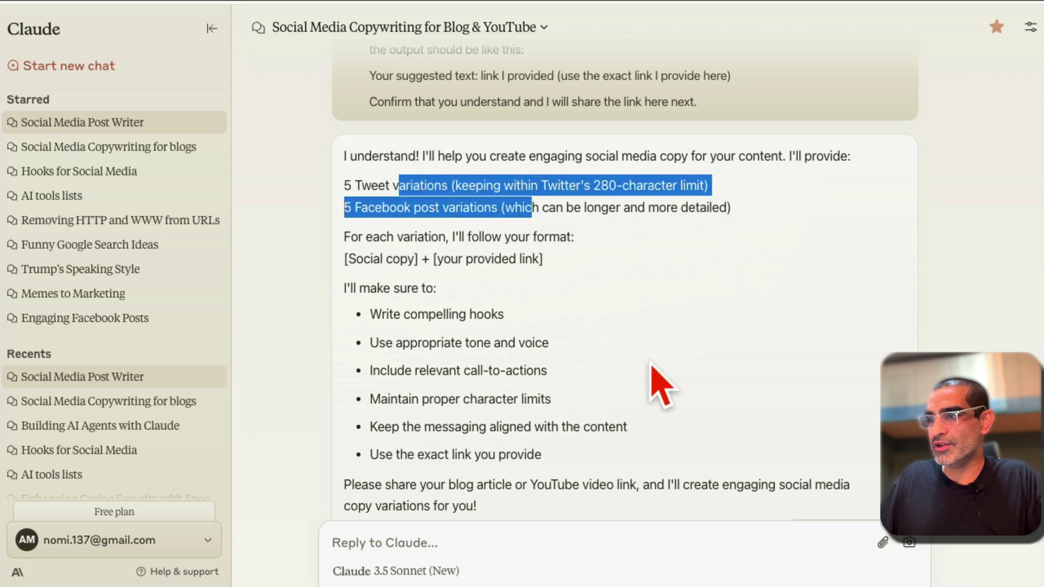
Move down to Claude's five Twitter variations and highlight the first tweet.
scroll(660, 380, down, 3)
scroll(592, 378, up, 4)
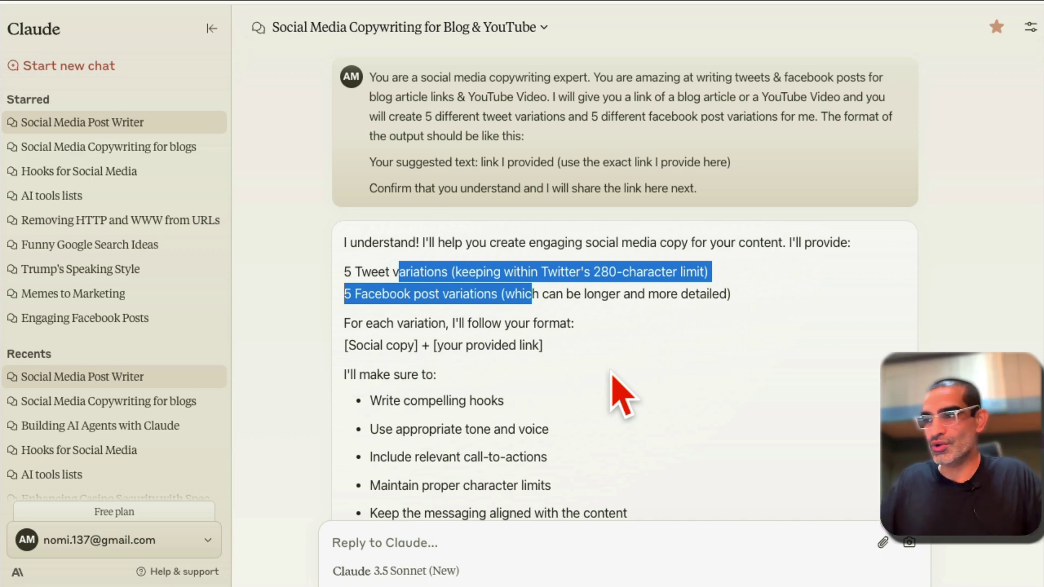
scroll(612, 375, down, 3)
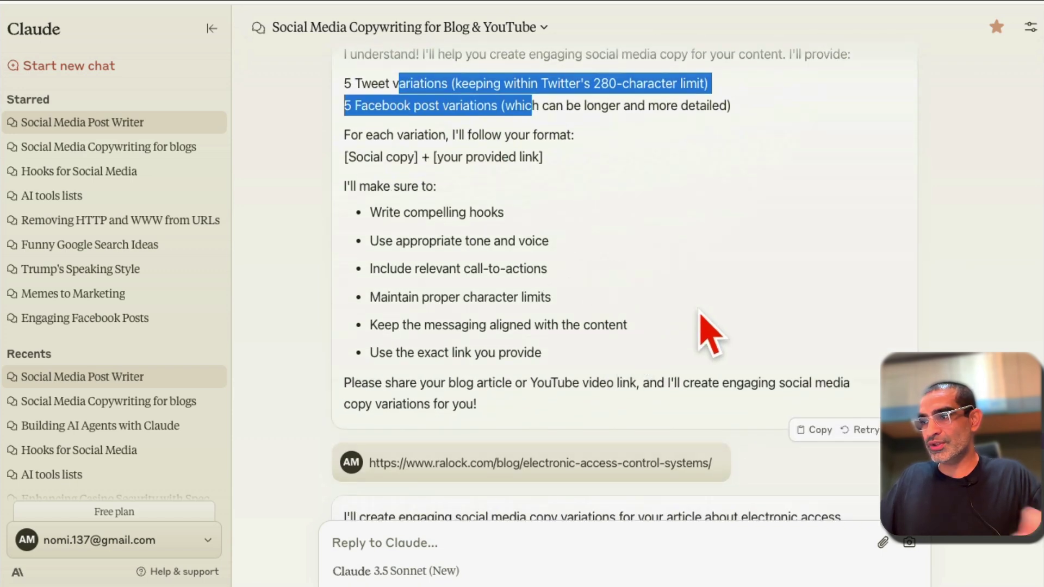
scroll(700, 312, down, 3)
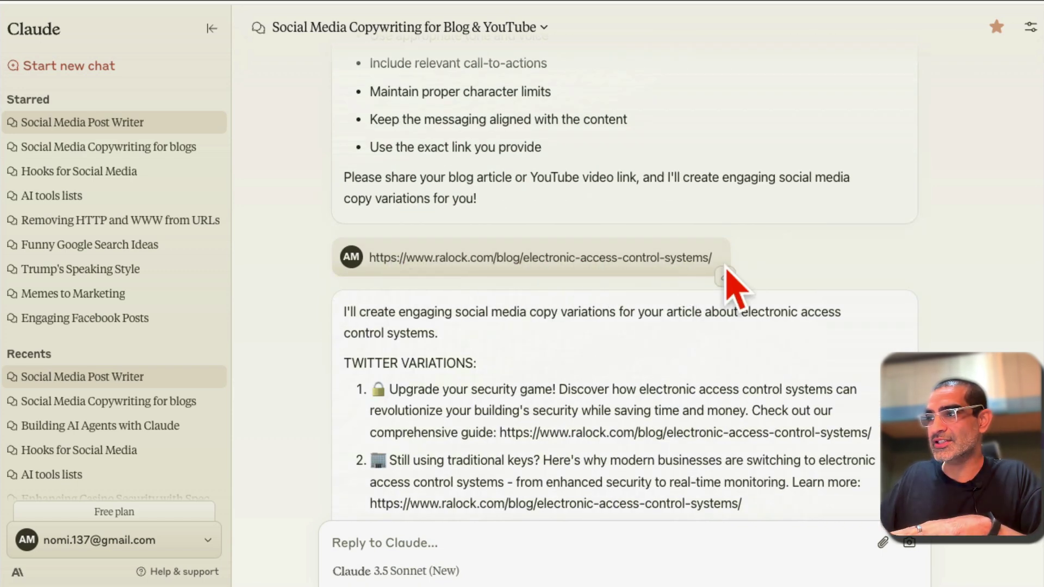
scroll(514, 381, down, 1)
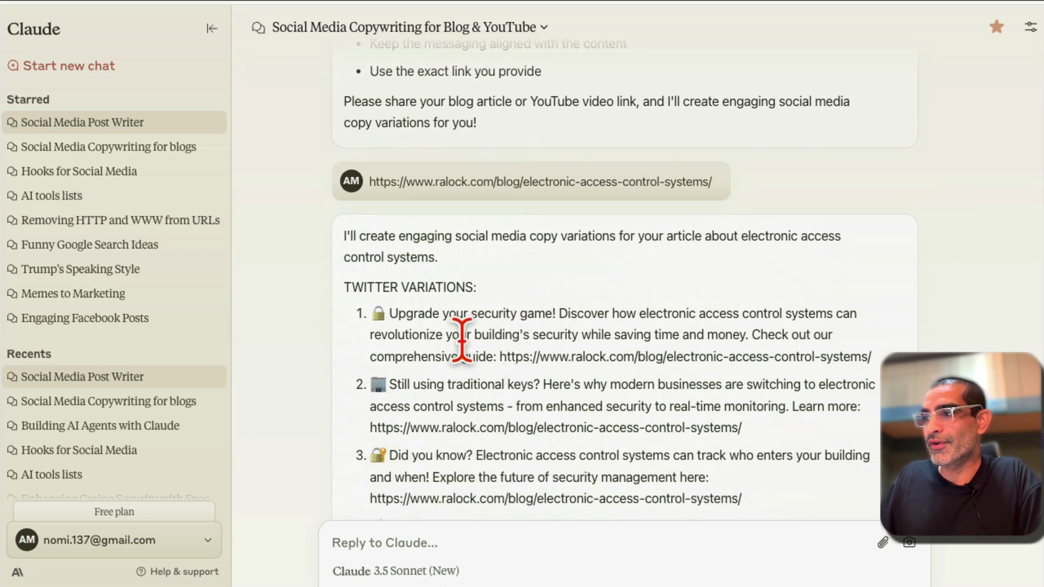
drag(871, 356, 478, 350)
click(439, 313)
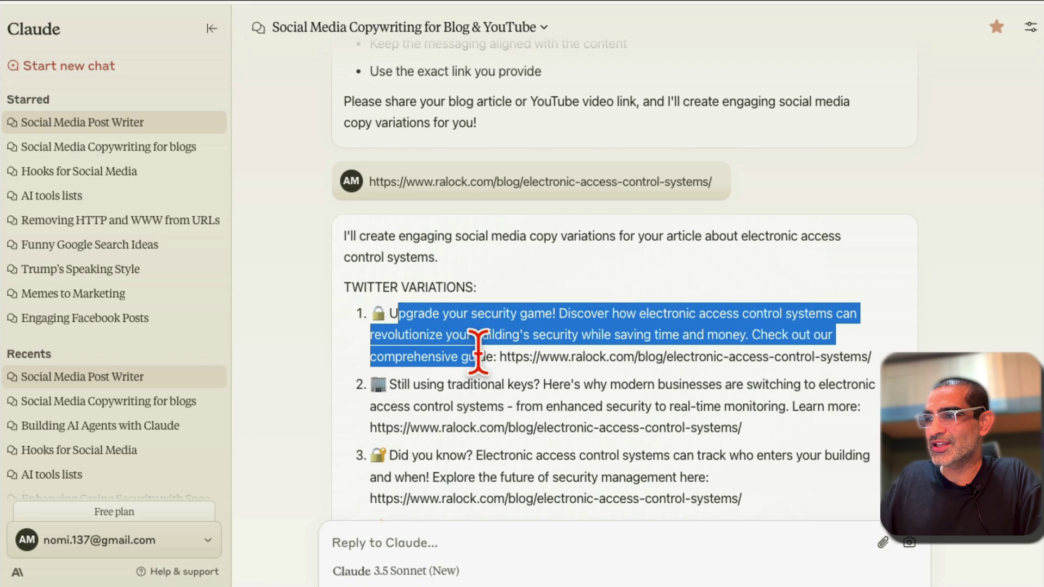
Dismiss the first tweet's link prompt, reselect the whole tweet with emoji, and continue to the Facebook variations.
click(522, 359)
click(564, 343)
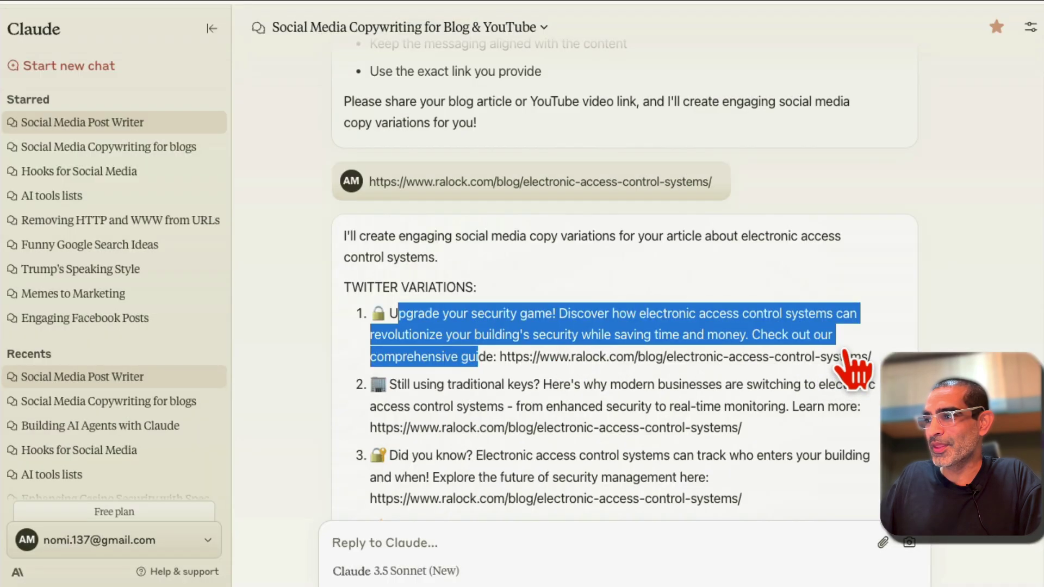
drag(871, 357, 365, 314)
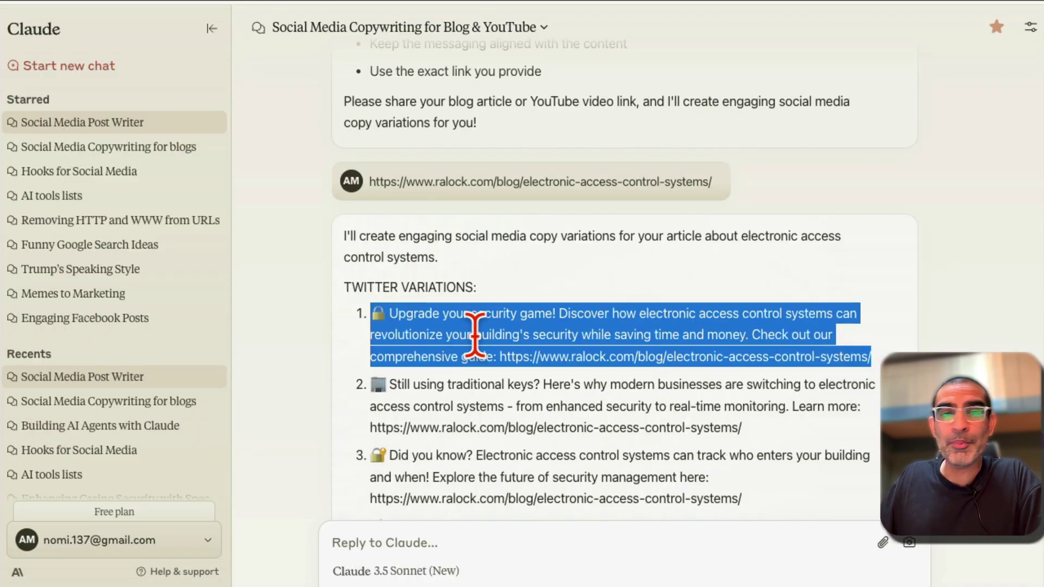
scroll(732, 346, up, 8)
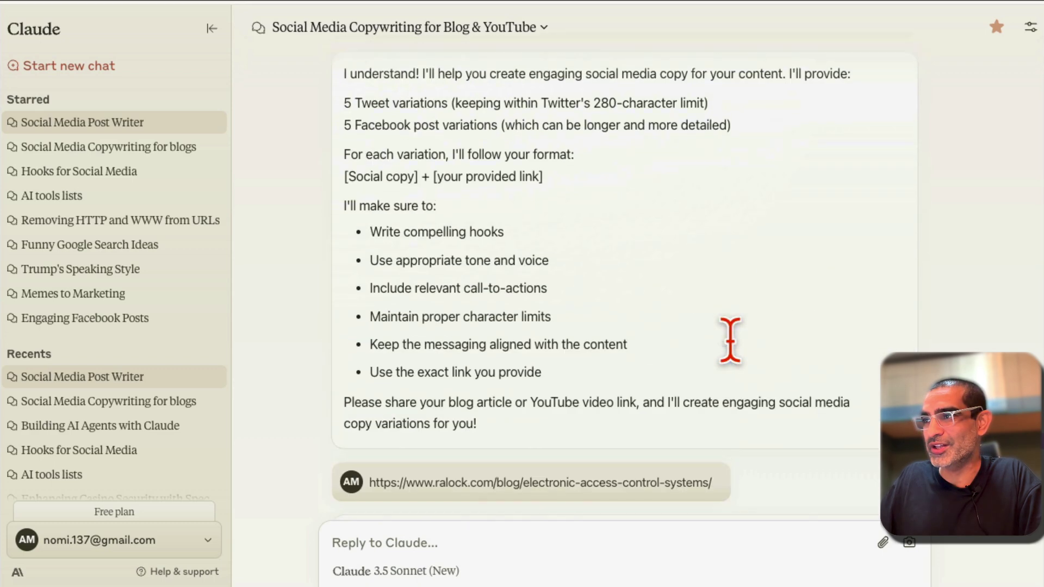
scroll(753, 280, down, 8)
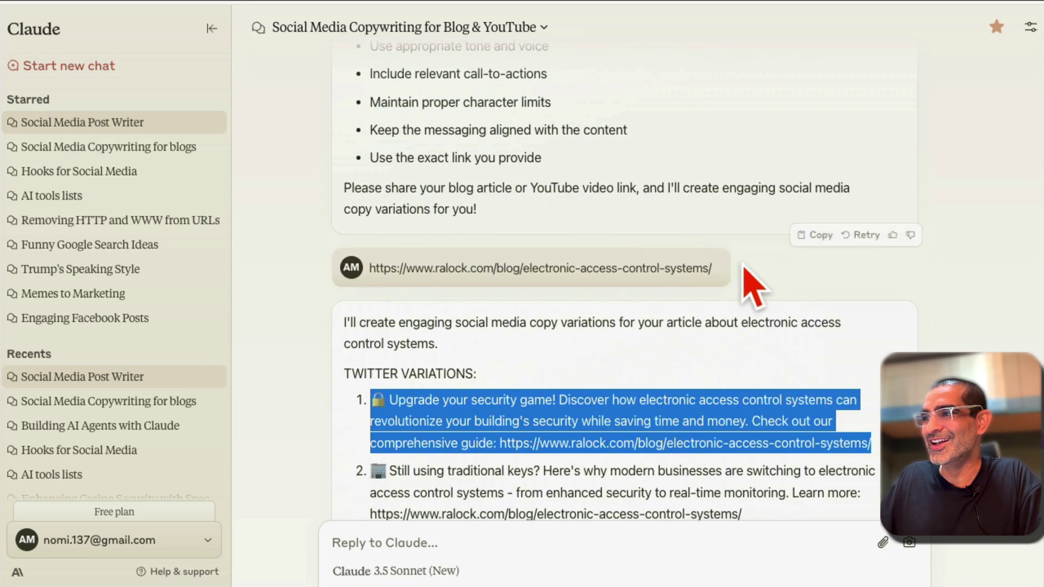
scroll(504, 239, down, 5)
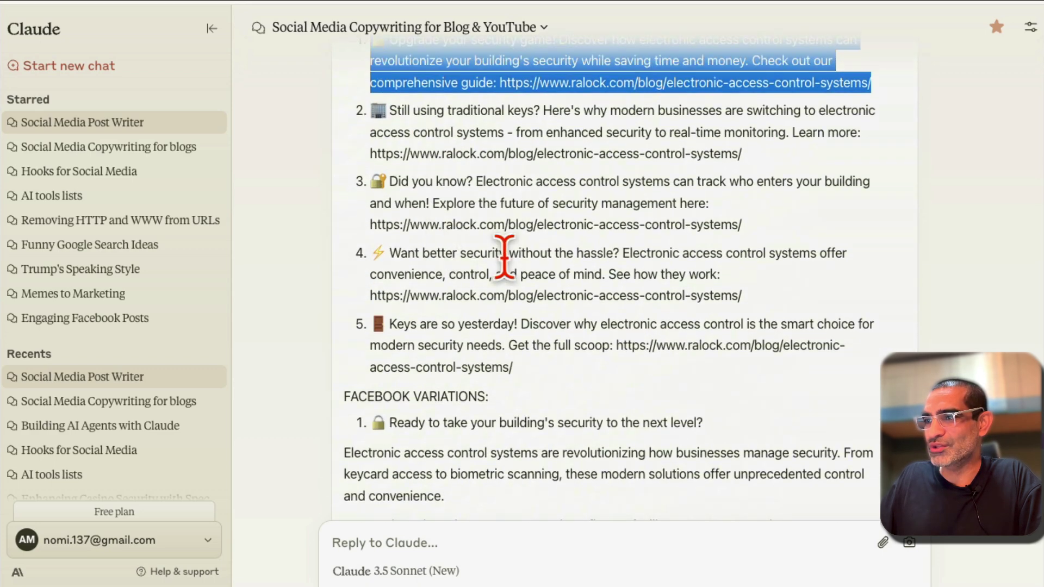
drag(362, 310, 585, 357)
scroll(707, 389, down, 4)
scroll(713, 408, down, 3)
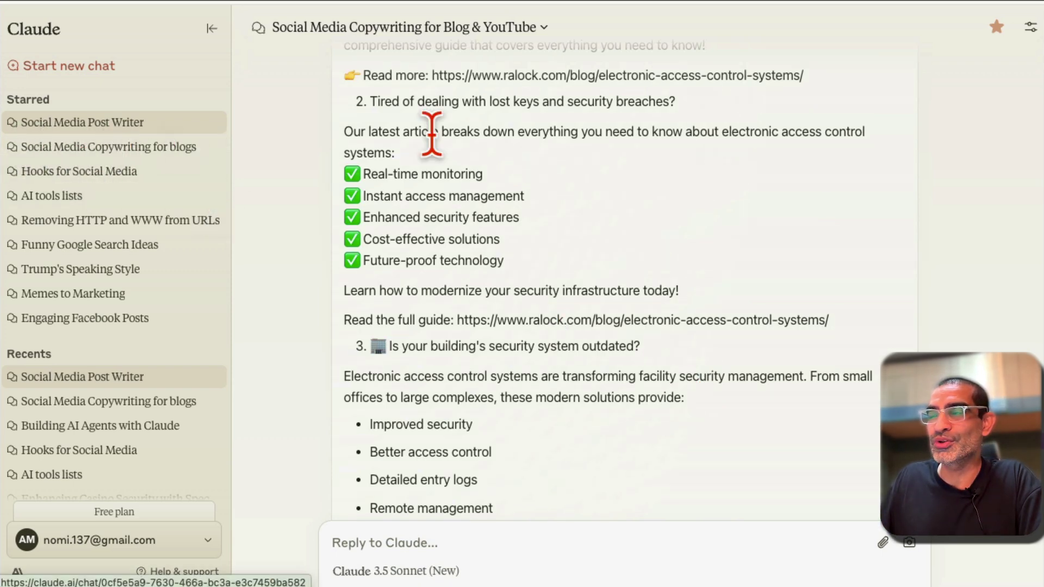
scroll(750, 233, up, 15)
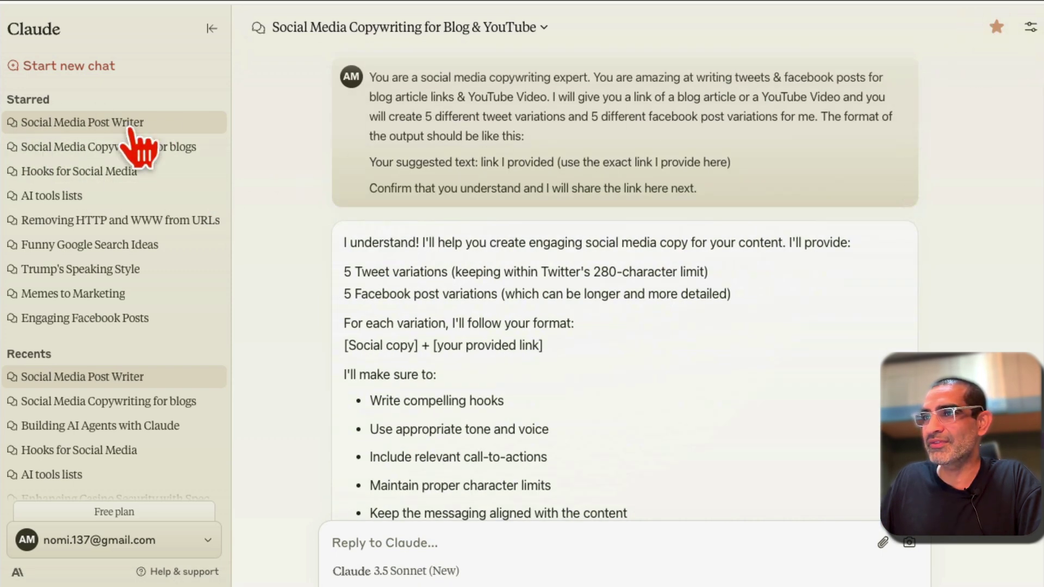
scroll(584, 358, down, 10)
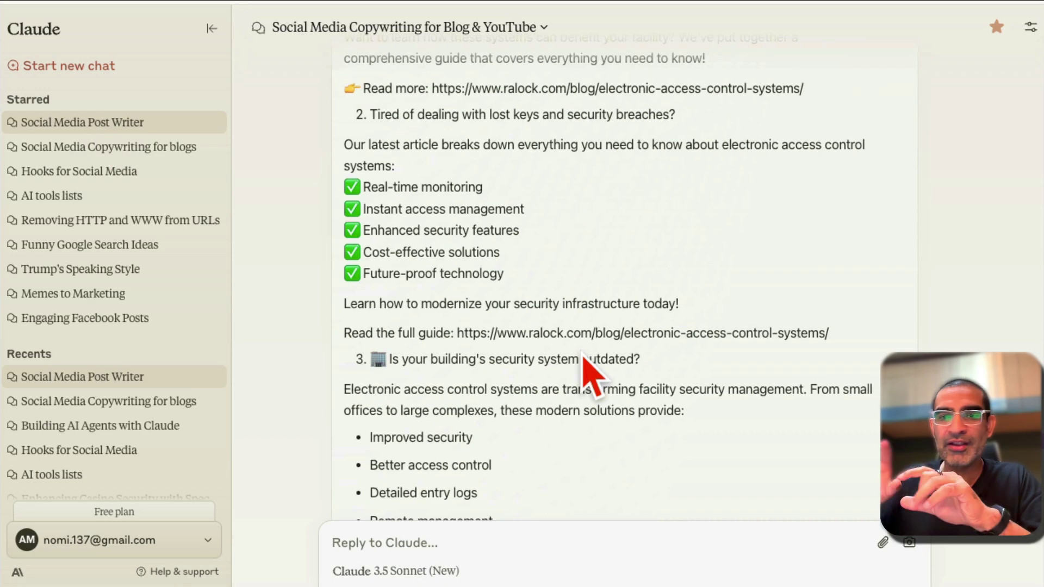
scroll(588, 364, down, 10)
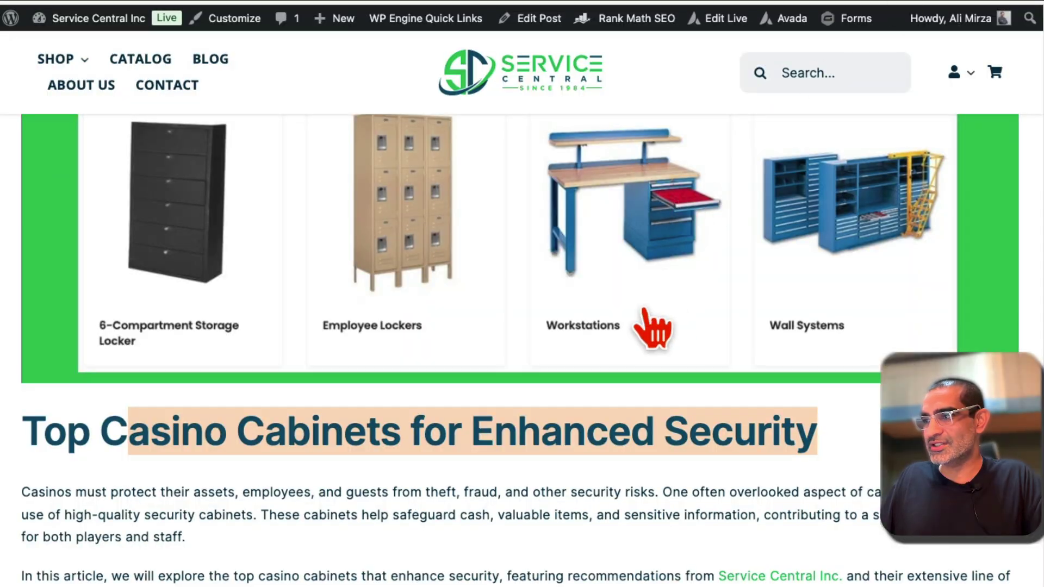
scroll(653, 329, down, 1)
Scroll past the casino cabinets article title to the High-Security Cash Cabinets section.
scroll(653, 343, down, 5)
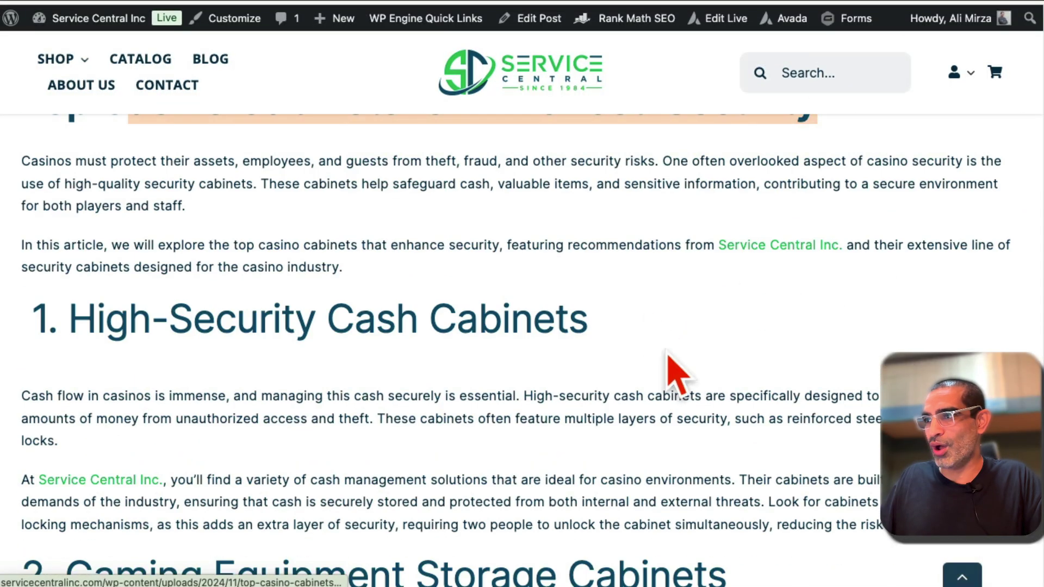
scroll(664, 376, up, 10)
scroll(664, 381, down, 6)
scroll(670, 387, down, 3)
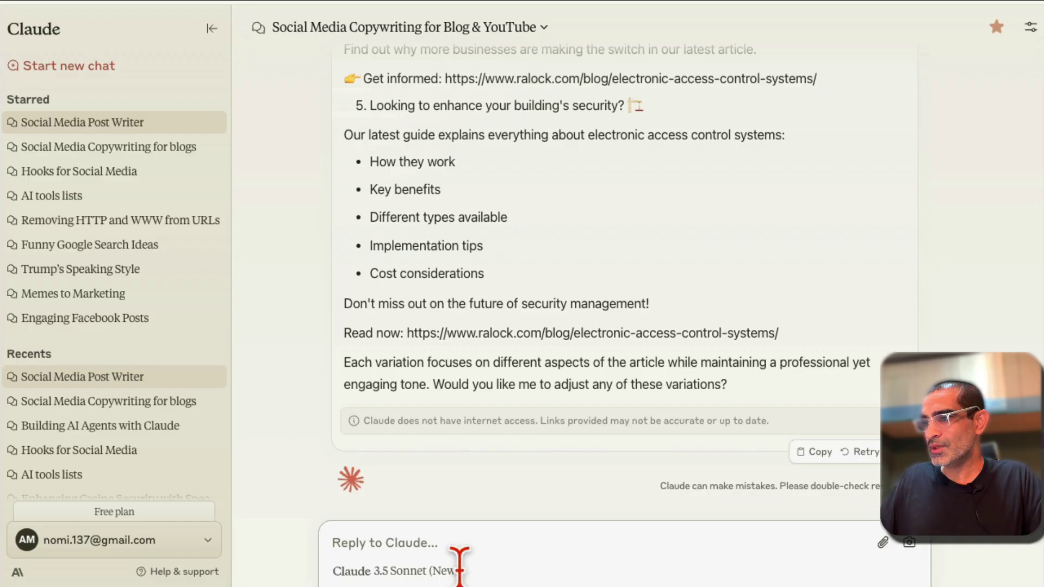
Send the top casino cabinets article link to Claude and review its reply.
click(461, 548)
text(https://servicecentralinc.com/casino-cabinets/top-casino-cabinets/)
key(Return)
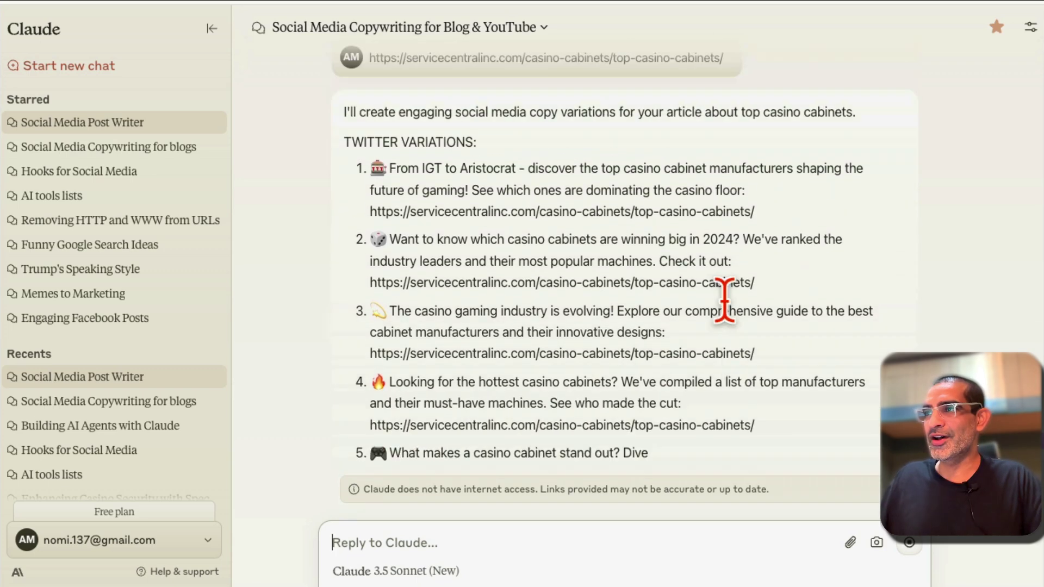
scroll(729, 315, up, 8)
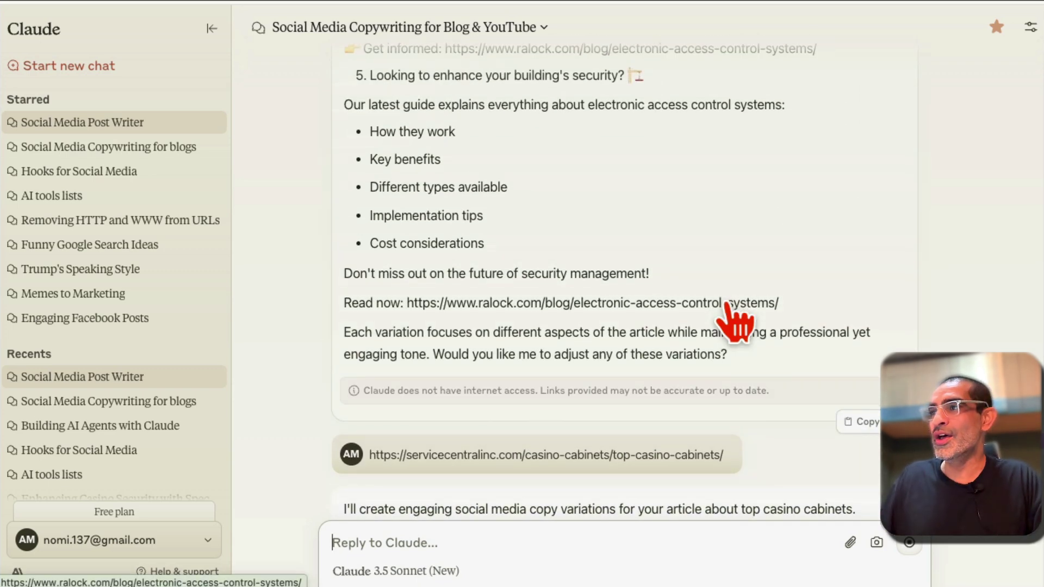
scroll(729, 315, down, 4)
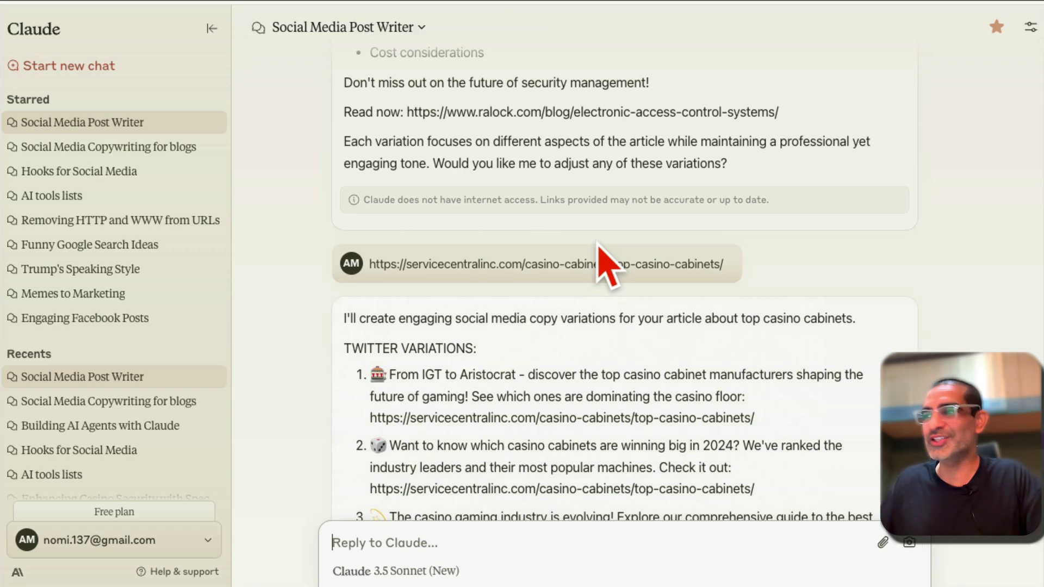
scroll(604, 245, down, 3)
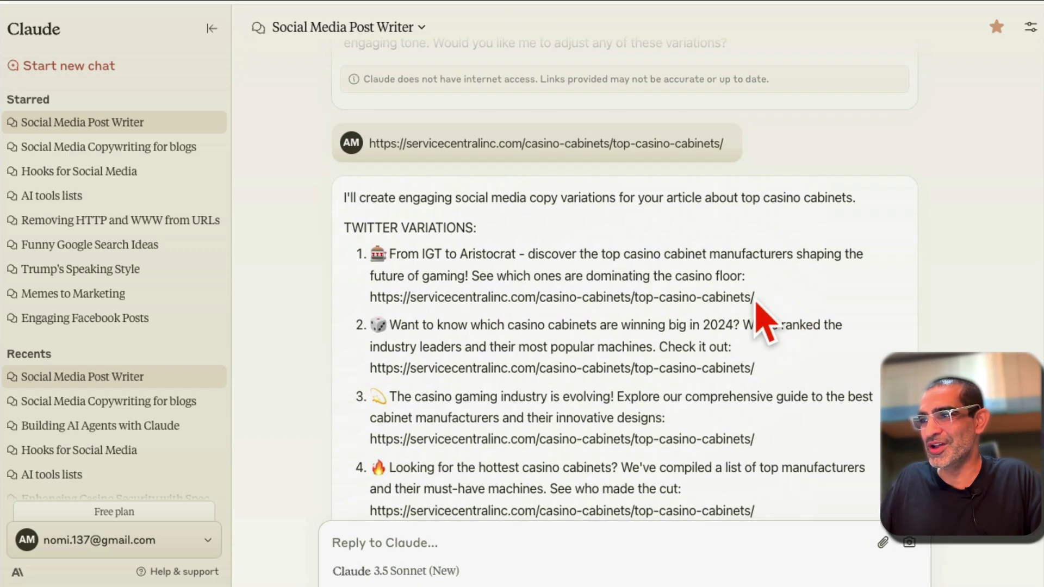
Select a tweet variation, then Facebook variation 1 in full with its link.
drag(755, 298, 346, 254)
scroll(658, 332, down, 5)
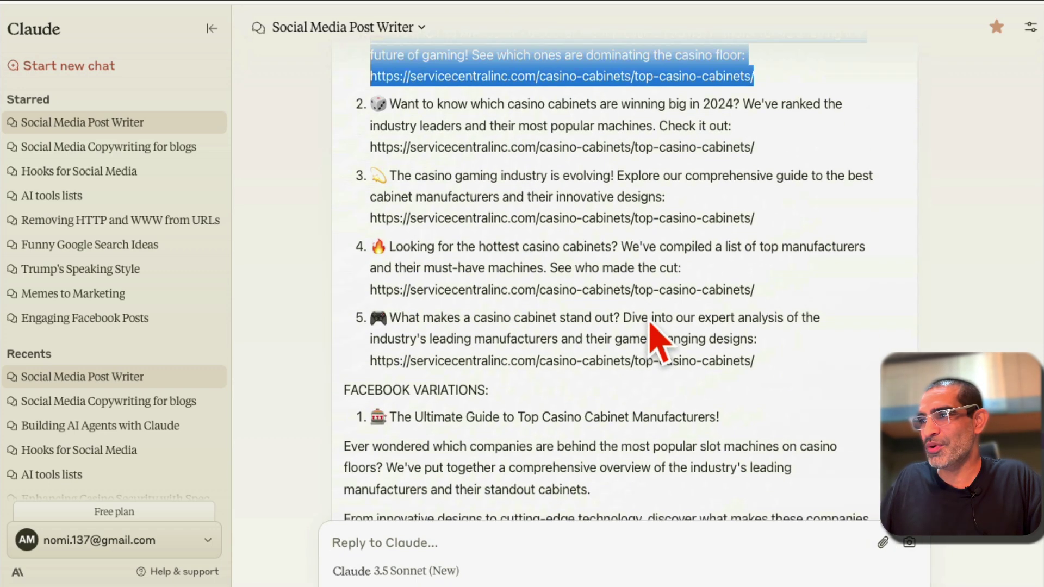
scroll(647, 316, down, 4)
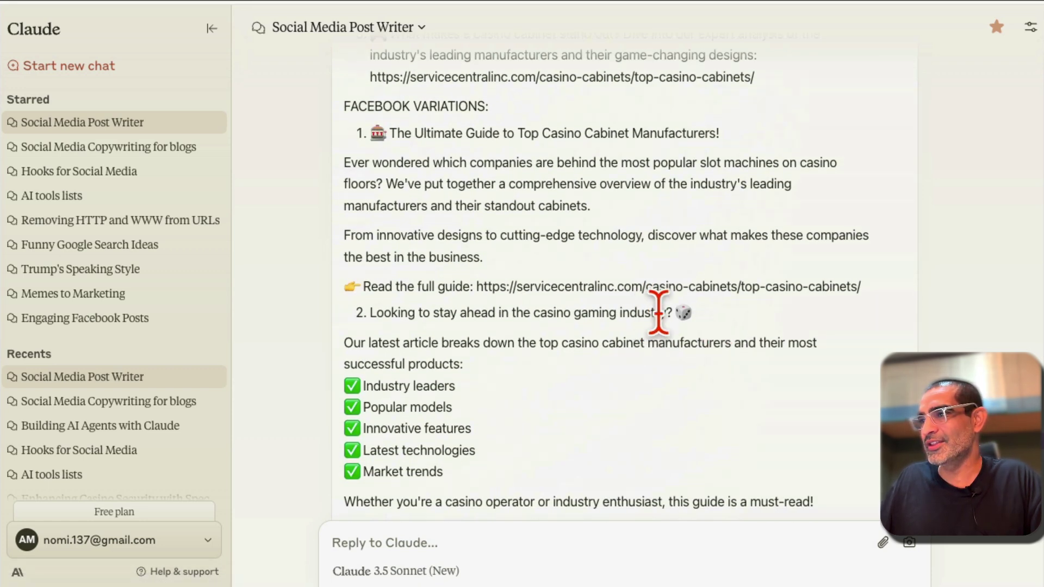
drag(861, 286, 399, 160)
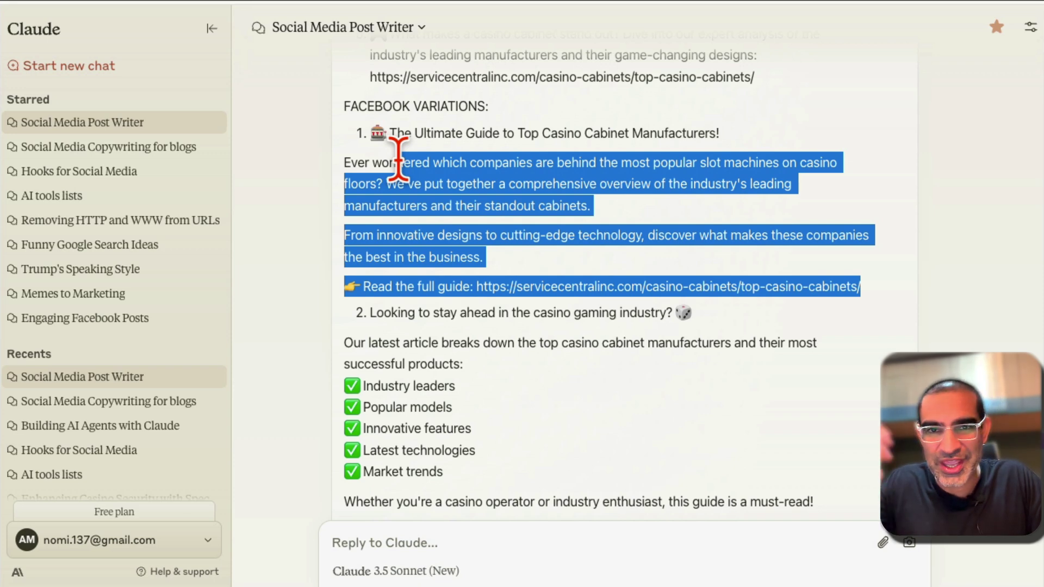
click(478, 187)
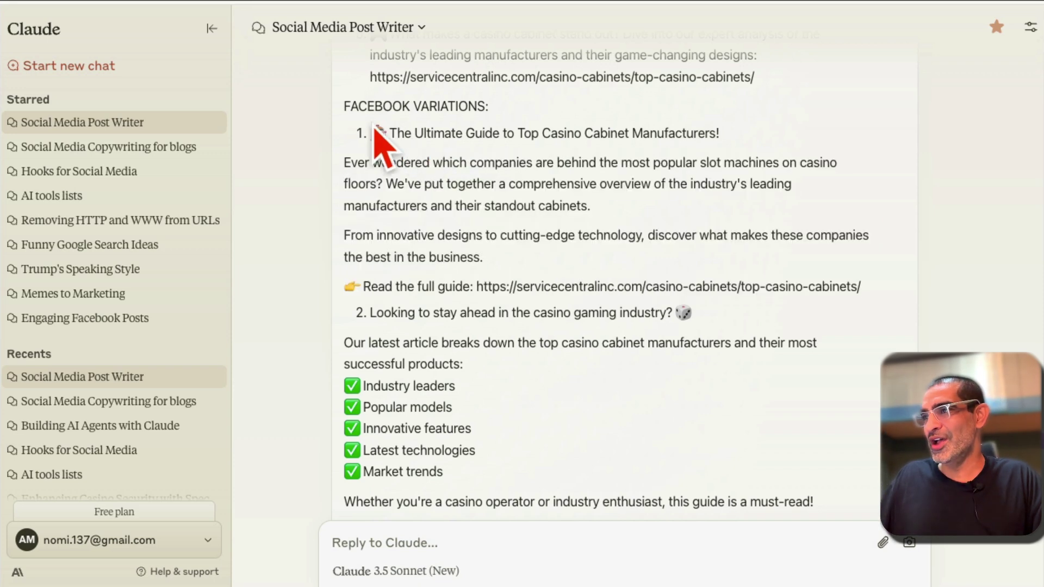
drag(390, 133, 851, 305)
scroll(570, 315, down, 6)
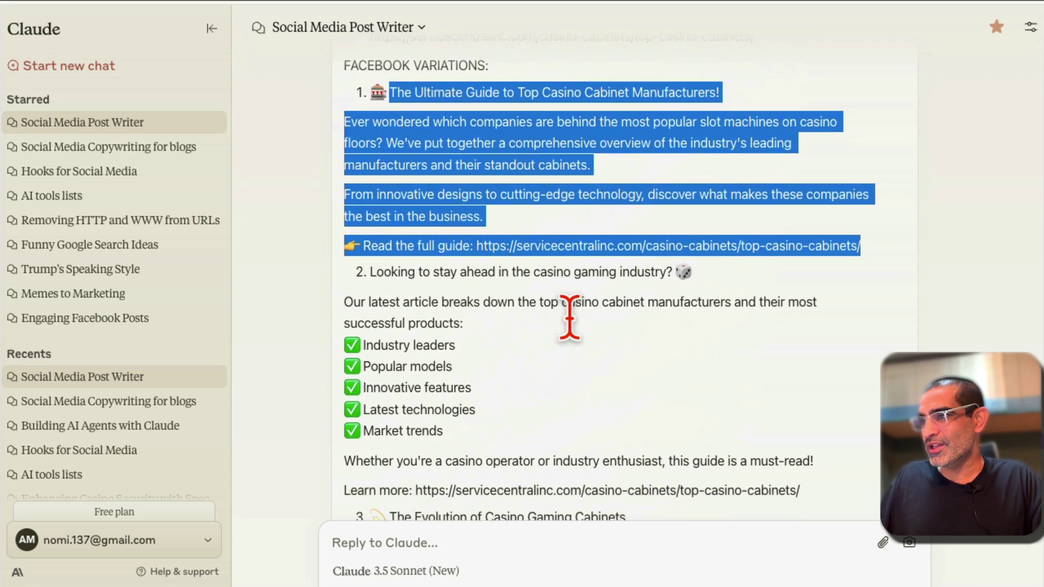
scroll(552, 245, up, 4)
click(407, 167)
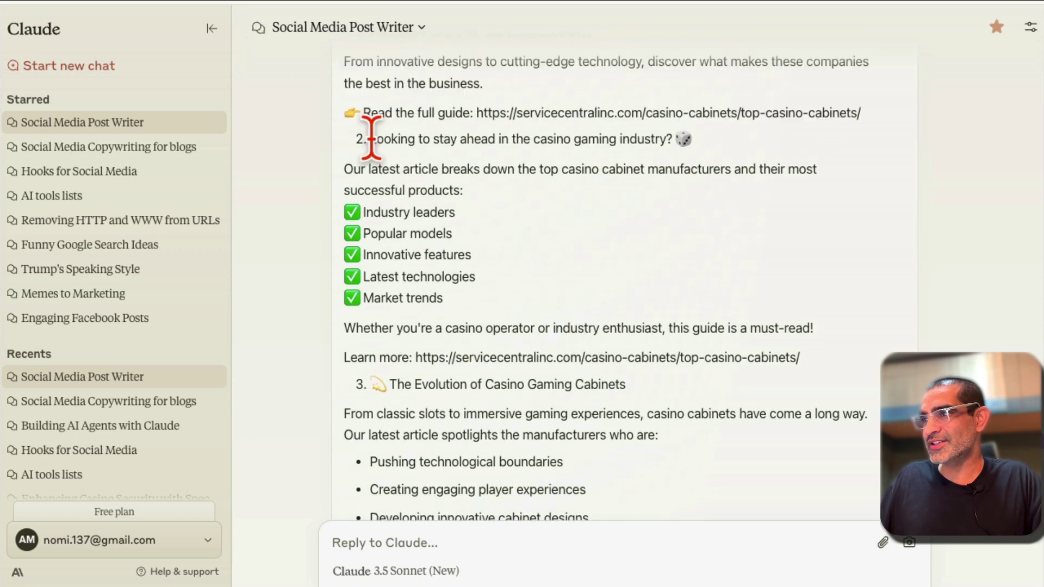
Select the opening of Facebook variation 2 and parts of the following Facebook variations.
drag(371, 138, 655, 288)
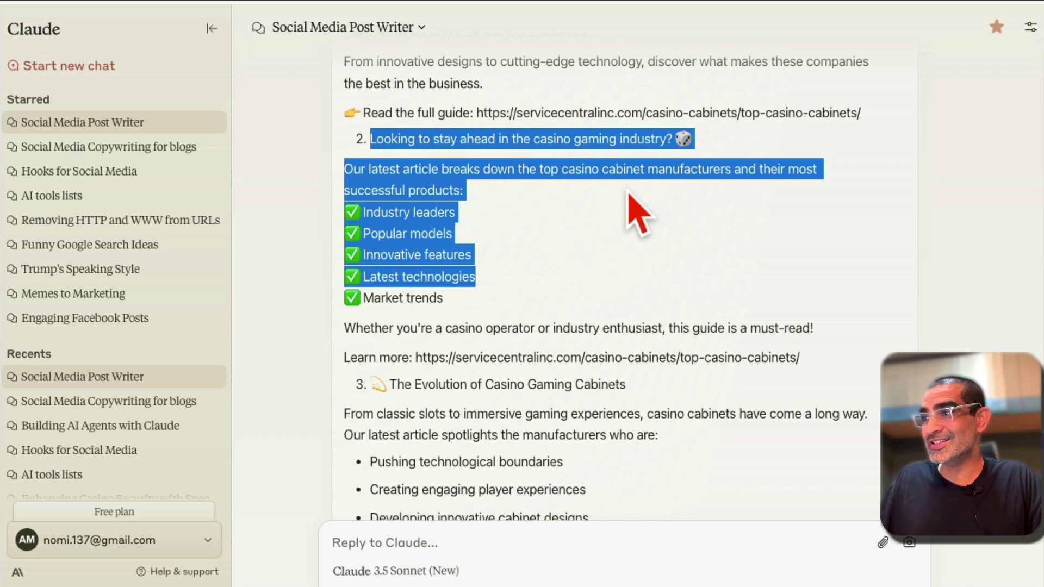
click(401, 212)
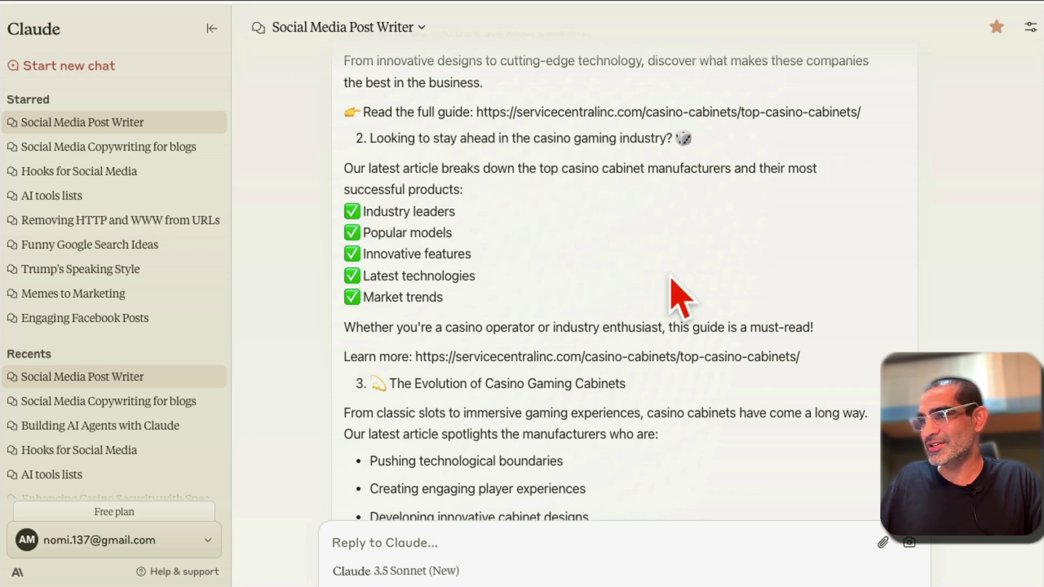
scroll(641, 250, down, 5)
drag(436, 161, 625, 162)
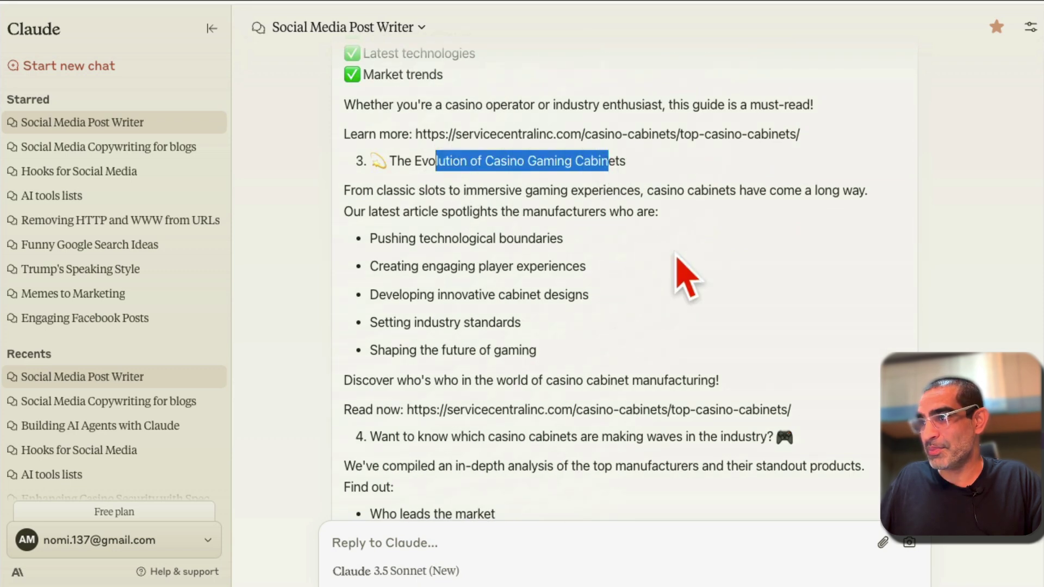
drag(466, 190, 729, 307)
click(731, 316)
scroll(739, 326, down, 5)
scroll(737, 326, down, 8)
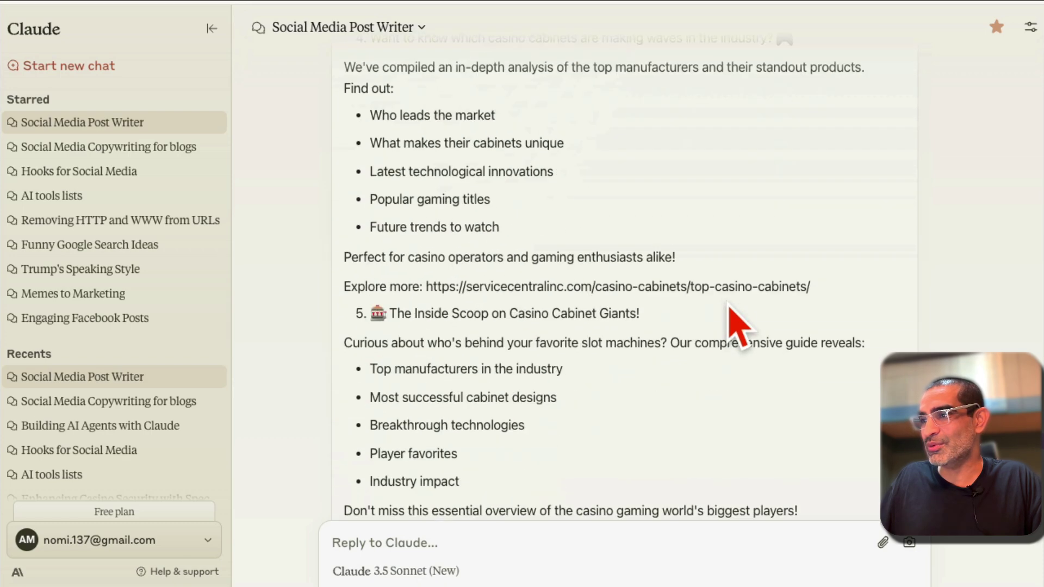
scroll(726, 299, up, 15)
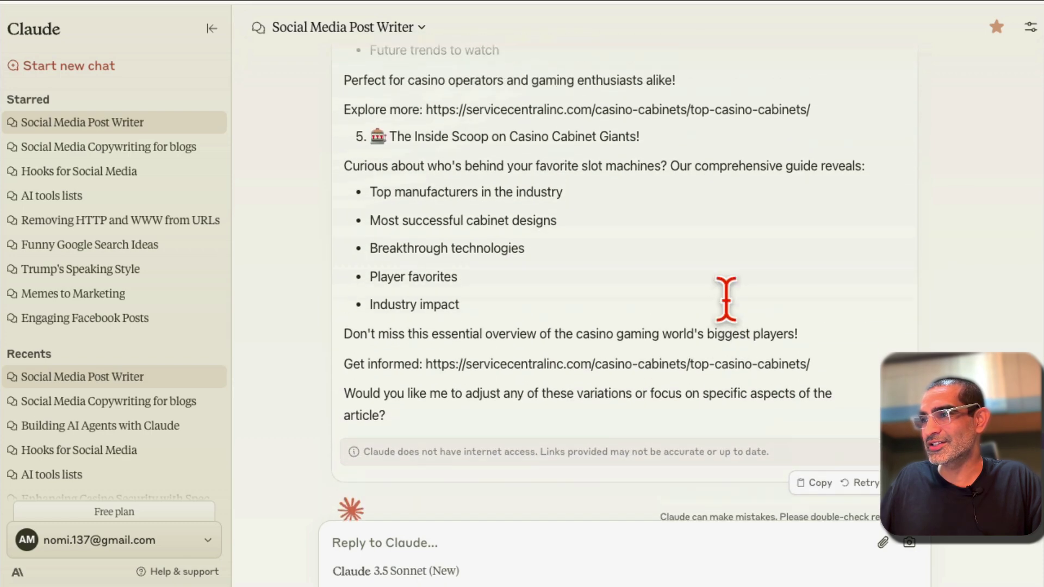
Copy the whole copywriting prompt from the Claude chat.
scroll(726, 299, up, 5)
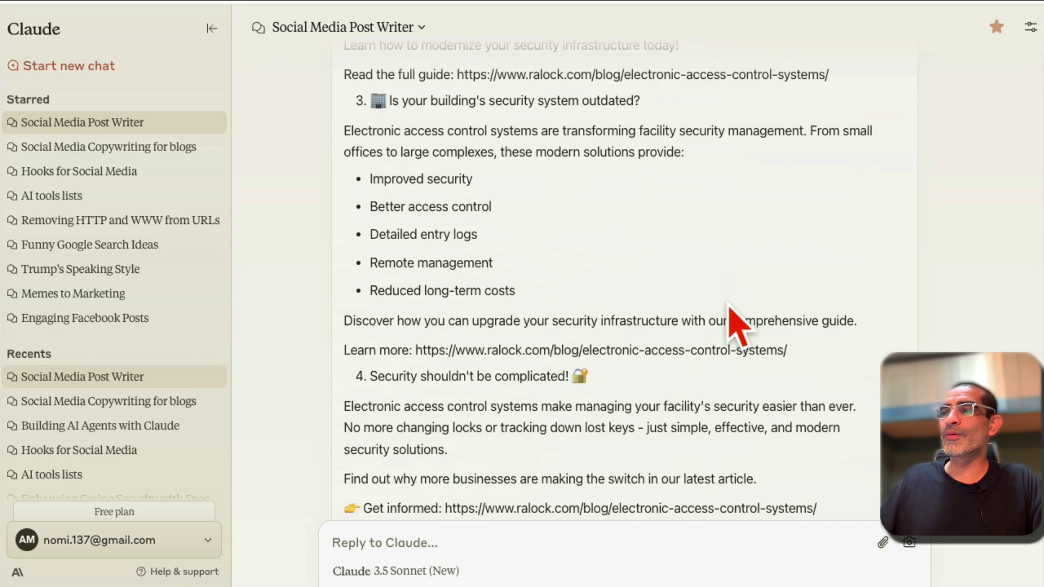
scroll(726, 299, down, 12)
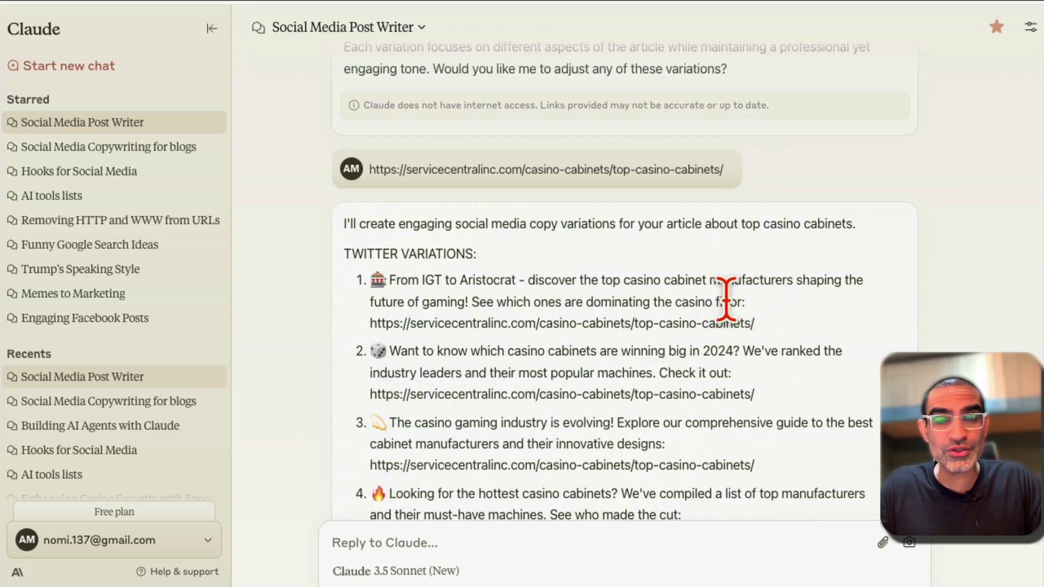
scroll(726, 299, up, 15)
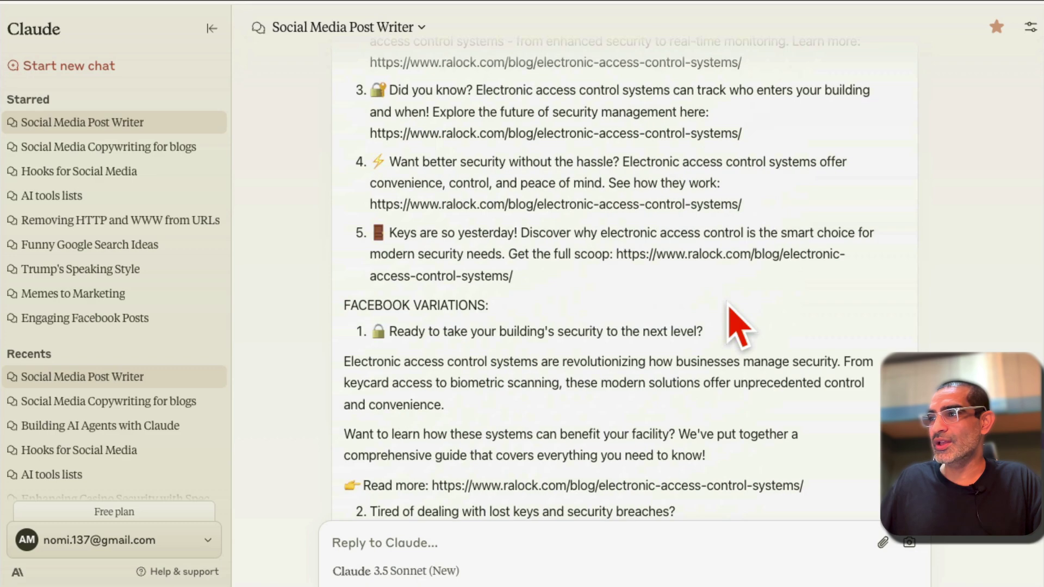
scroll(616, 179, up, 2)
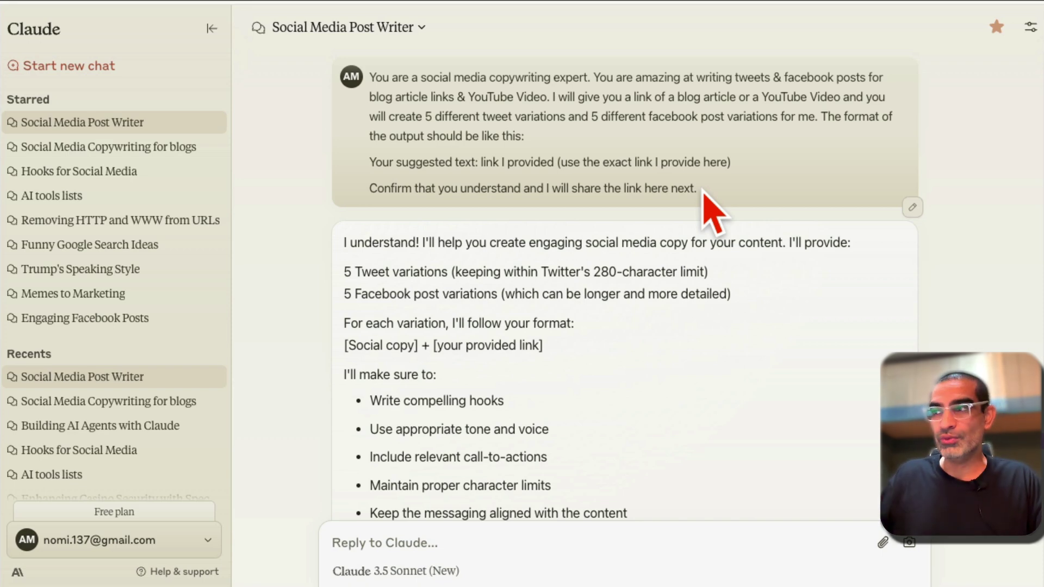
drag(701, 191, 356, 76)
right_click(371, 87)
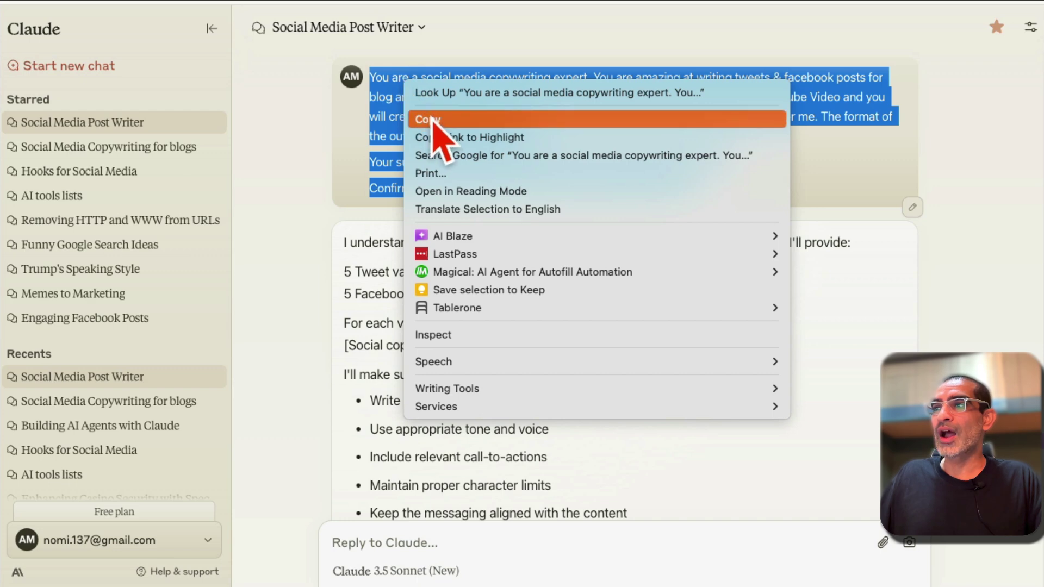
click(405, 113)
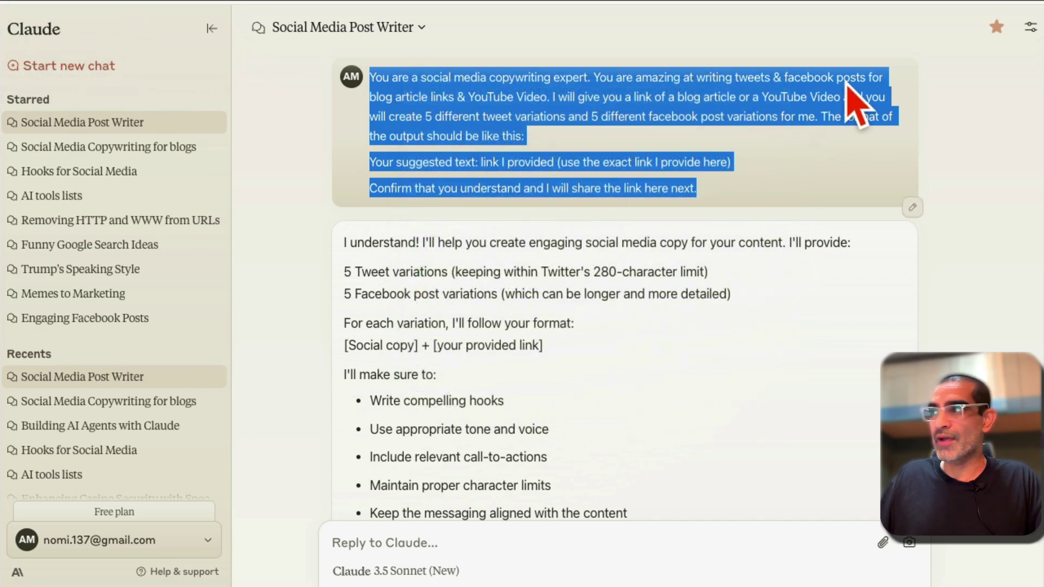
Open Google Gemini in a new browser tab by entering 'gemini' in the address bar.
key(super+t)
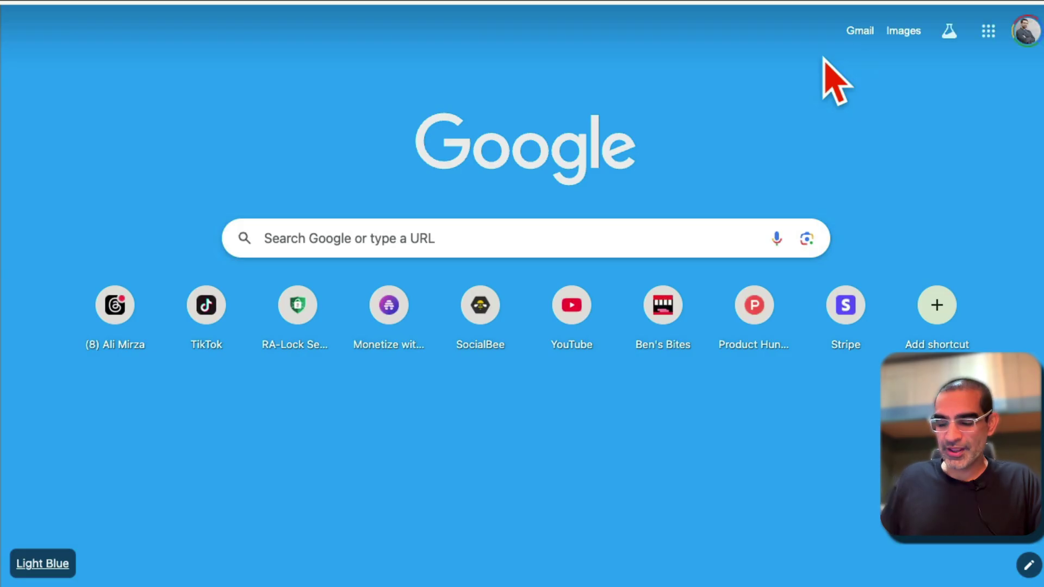
text(gma)
key(BackSpace)
key(BackSpace)
text(emi)
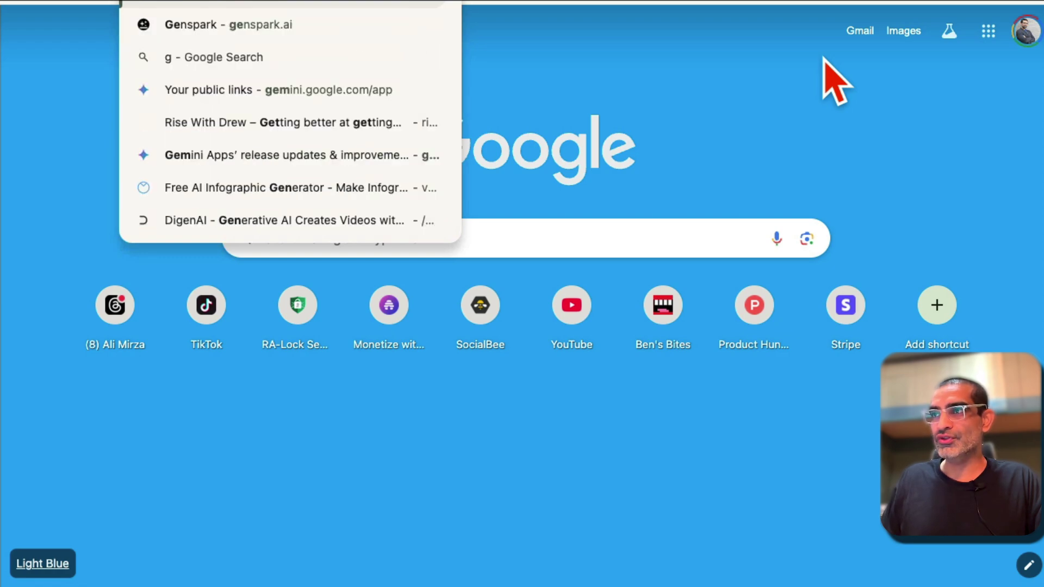
key(Return)
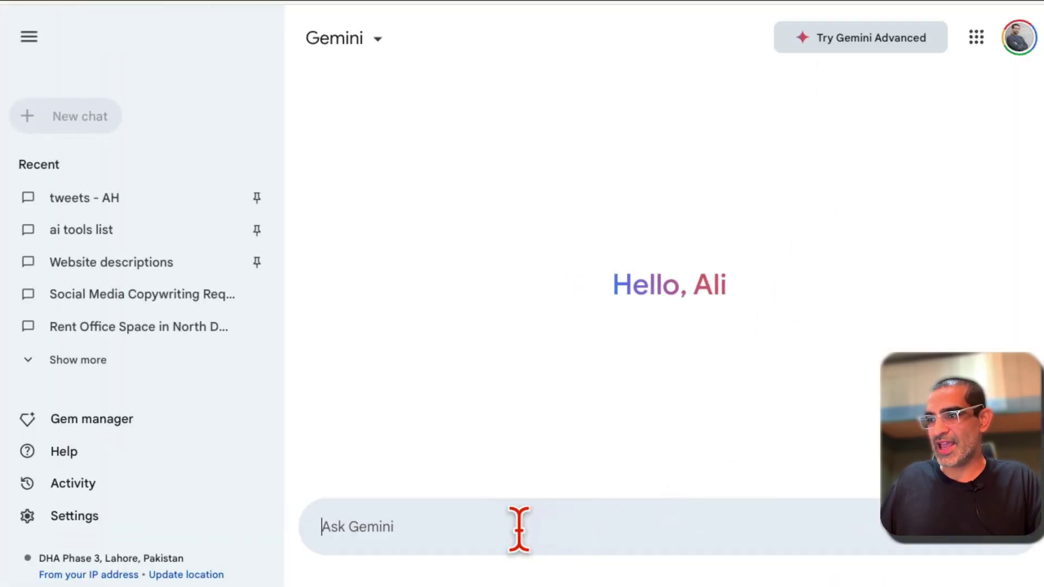
Send Gemini the copied copywriting prompt, then the casino cabinets article link.
key(ctrl+v)
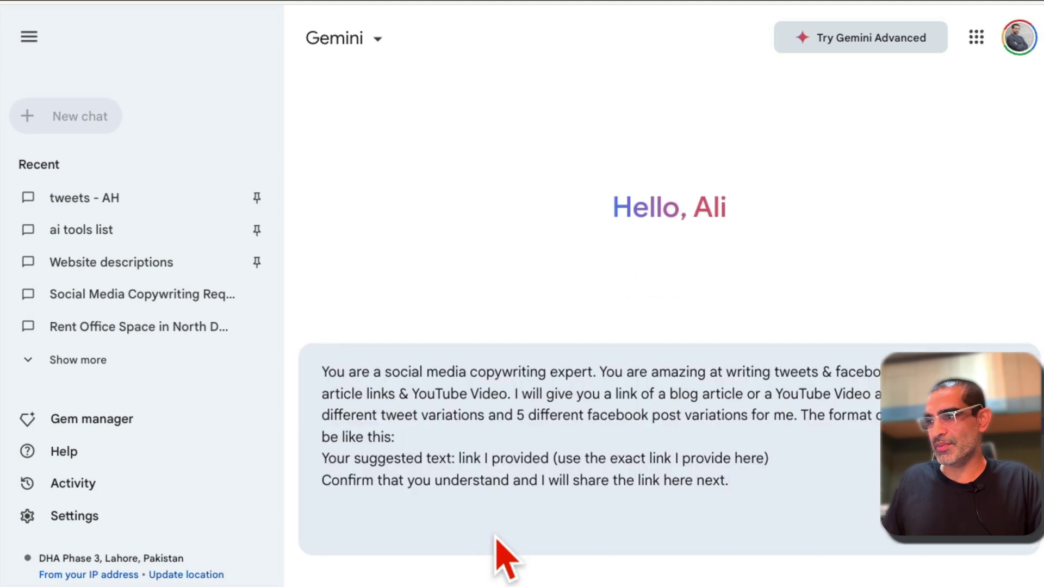
key(Return)
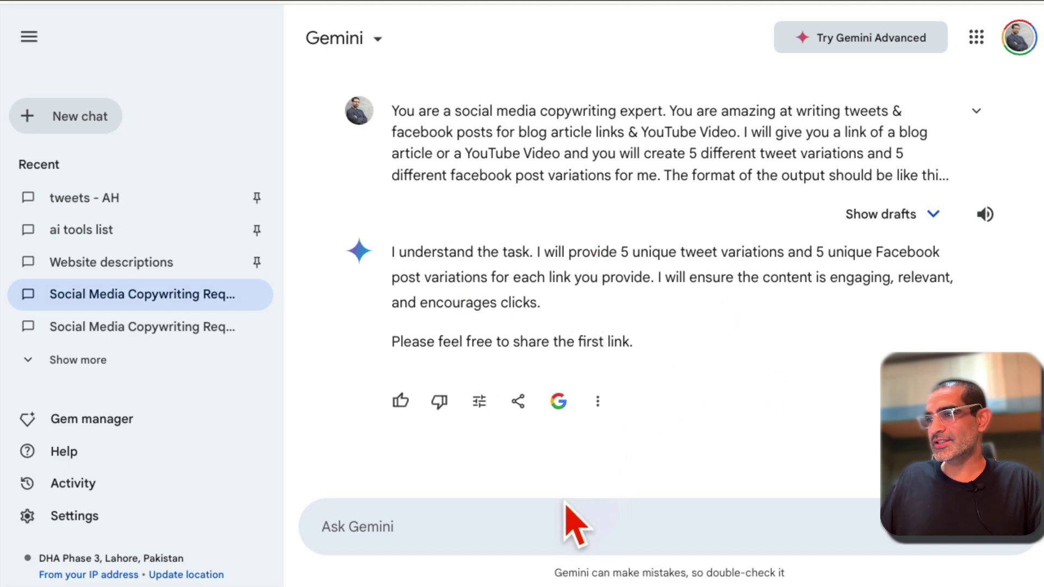
click(560, 522)
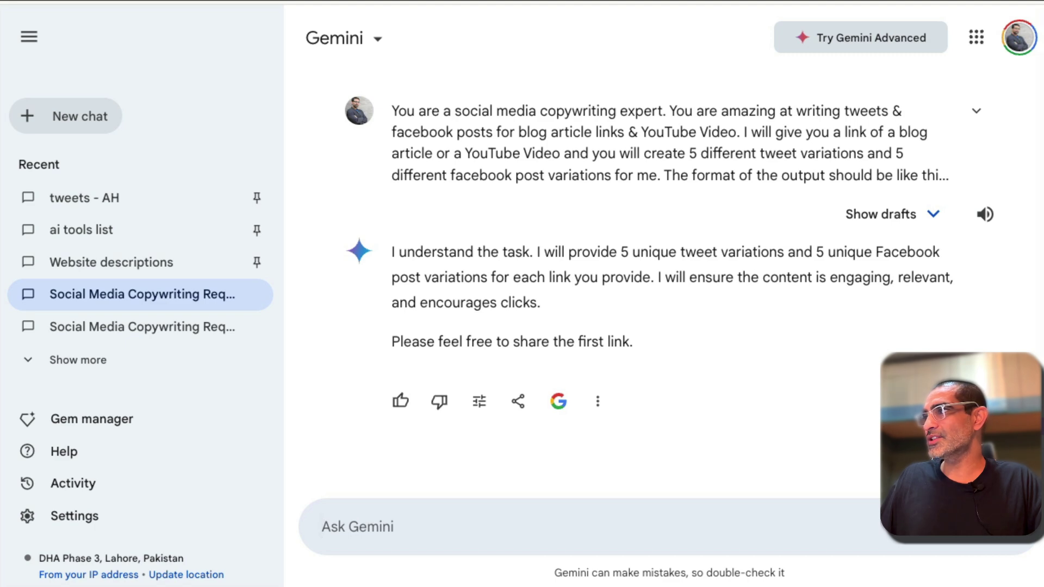
key(ctrl+v)
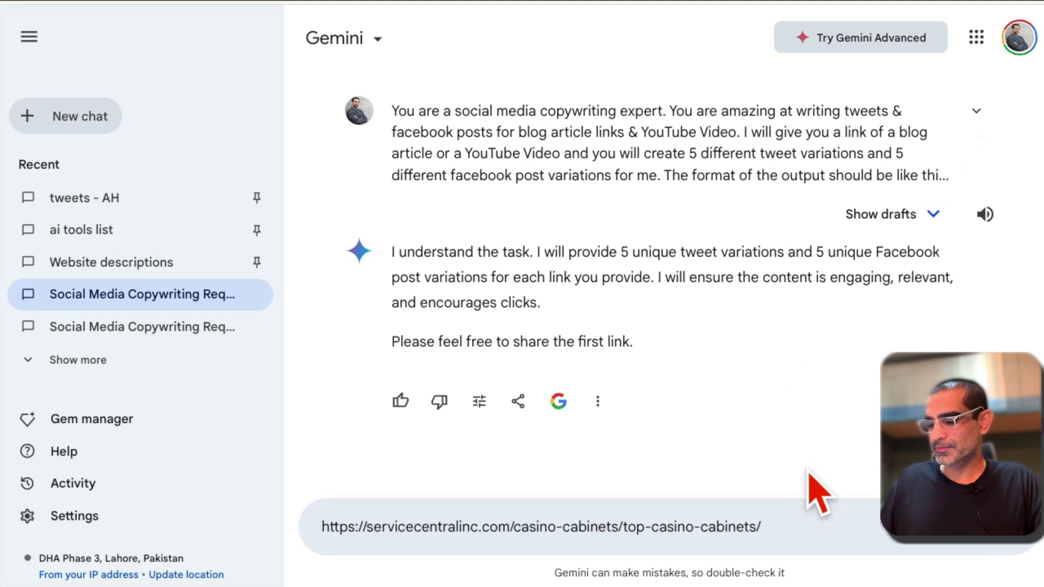
key(Return)
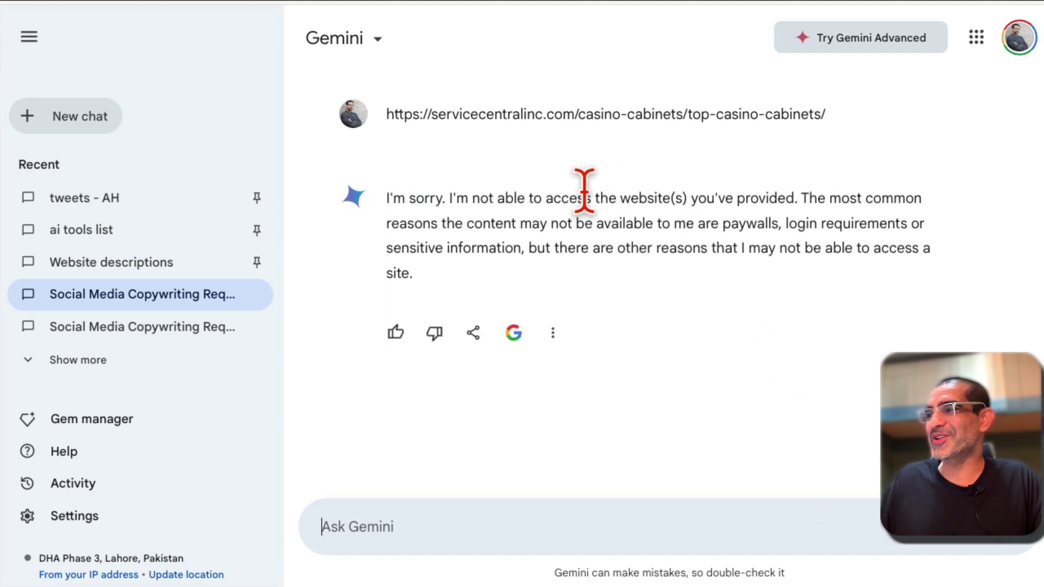
Highlight Gemini's refusal, including the paywalls reason, then return to the Claude chat.
drag(569, 198, 760, 222)
click(786, 266)
drag(532, 224, 806, 225)
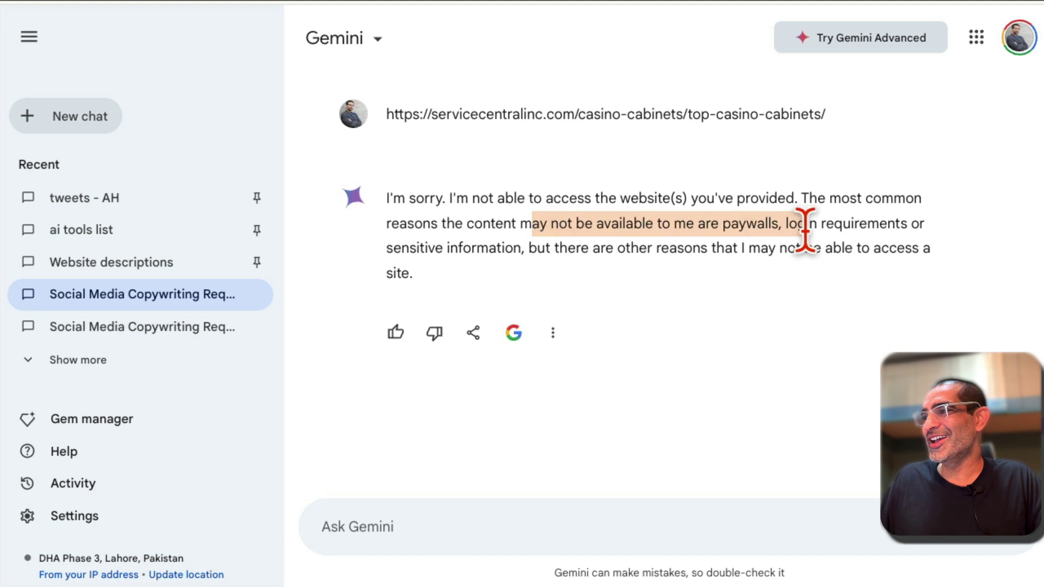
click(822, 318)
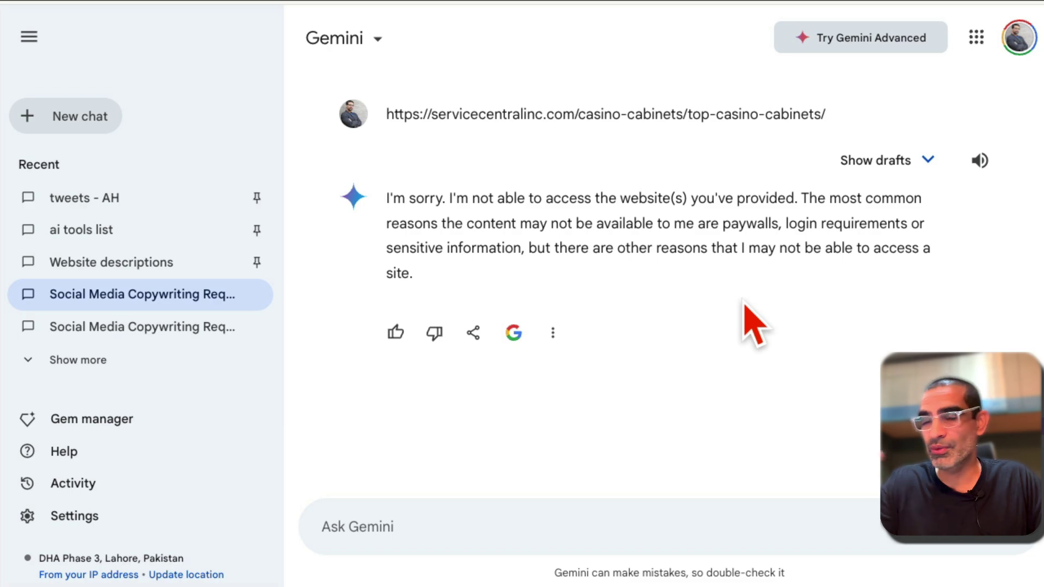
key(alt+Tab)
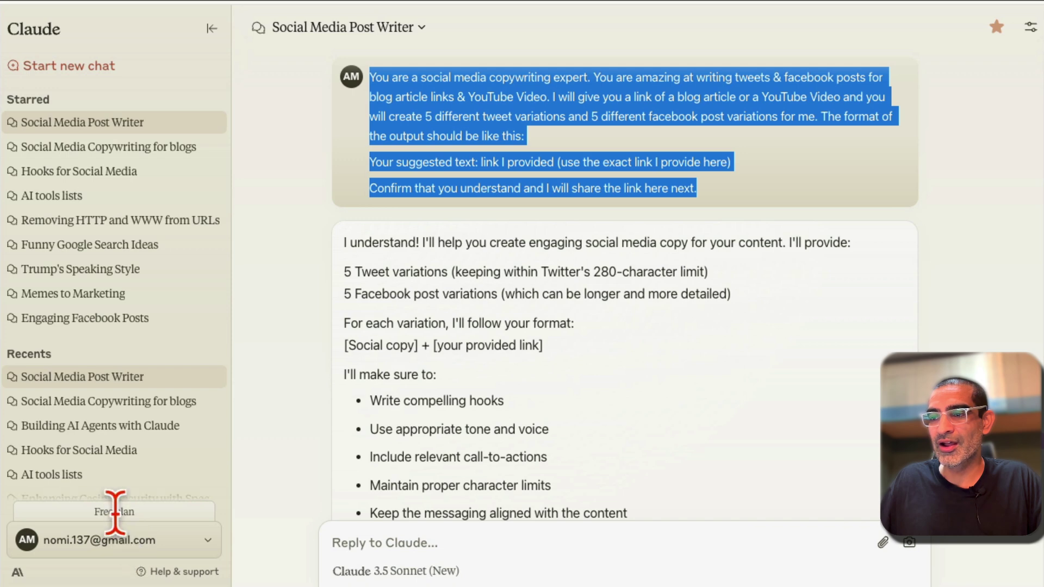
click(150, 521)
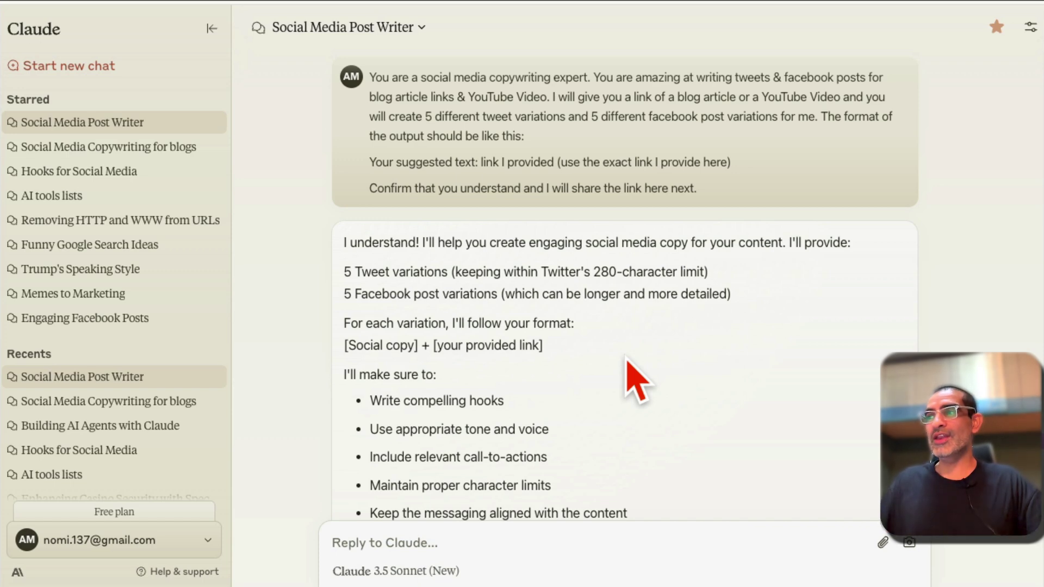
drag(729, 217, 370, 82)
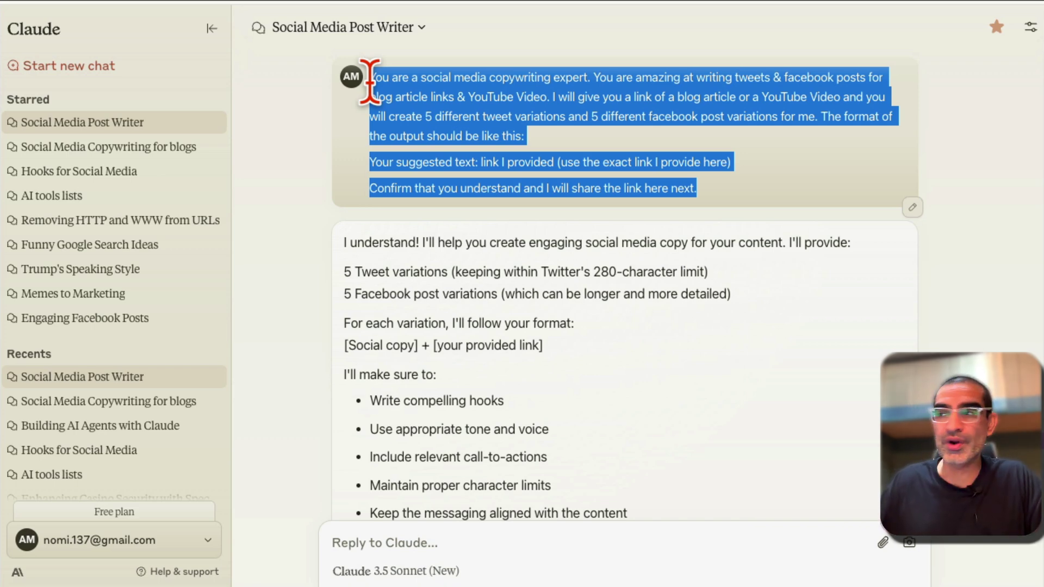
click(717, 326)
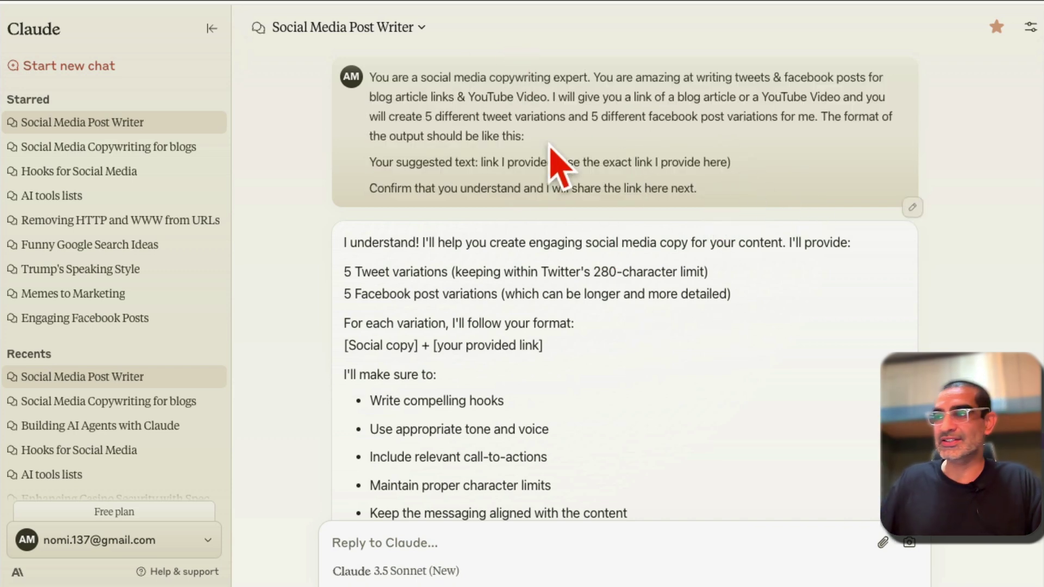
scroll(550, 149, down, 20)
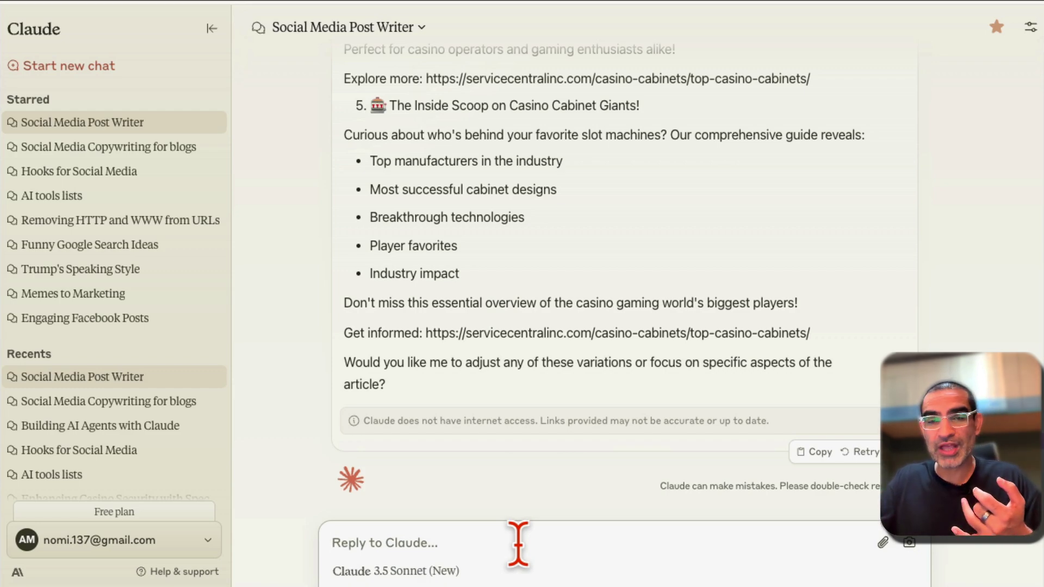
scroll(700, 366, up, 20)
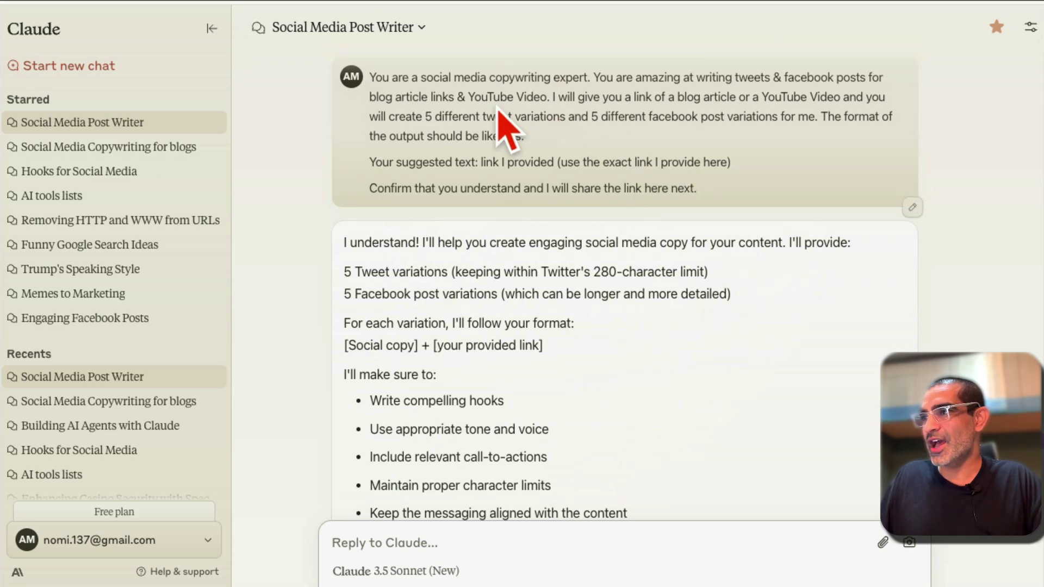
drag(568, 116, 672, 116)
click(867, 168)
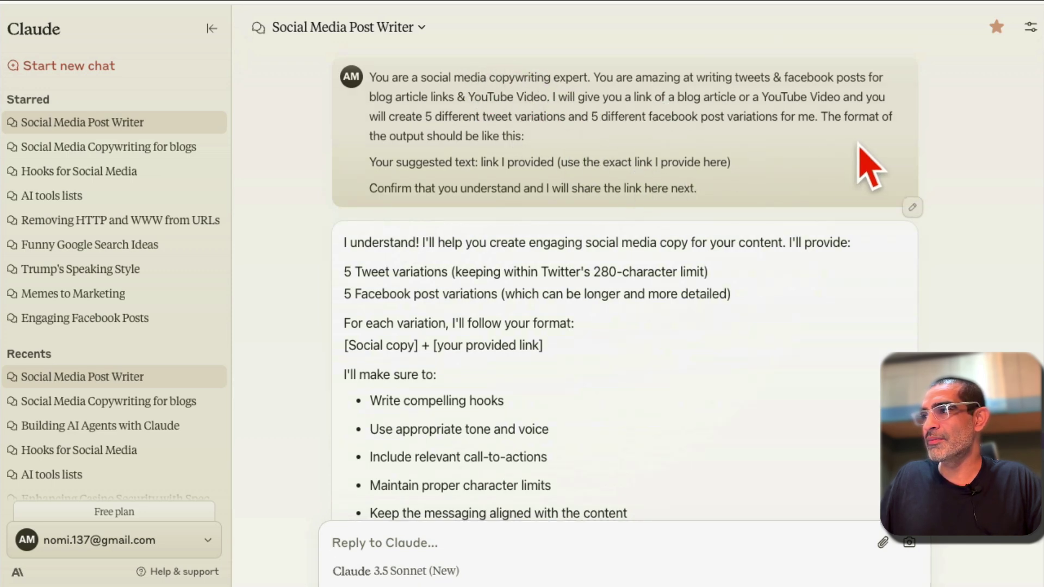
drag(807, 116, 665, 116)
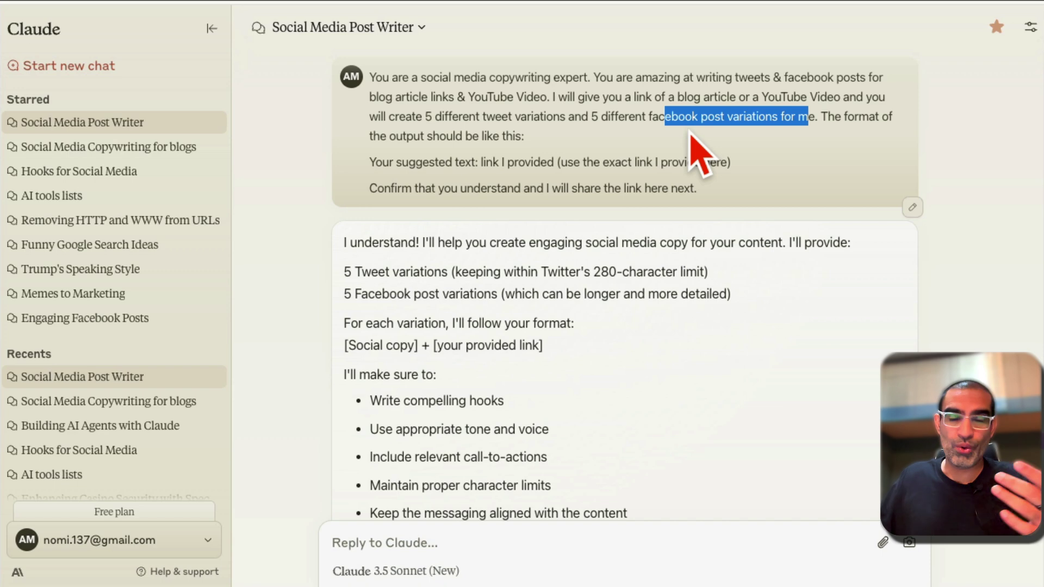